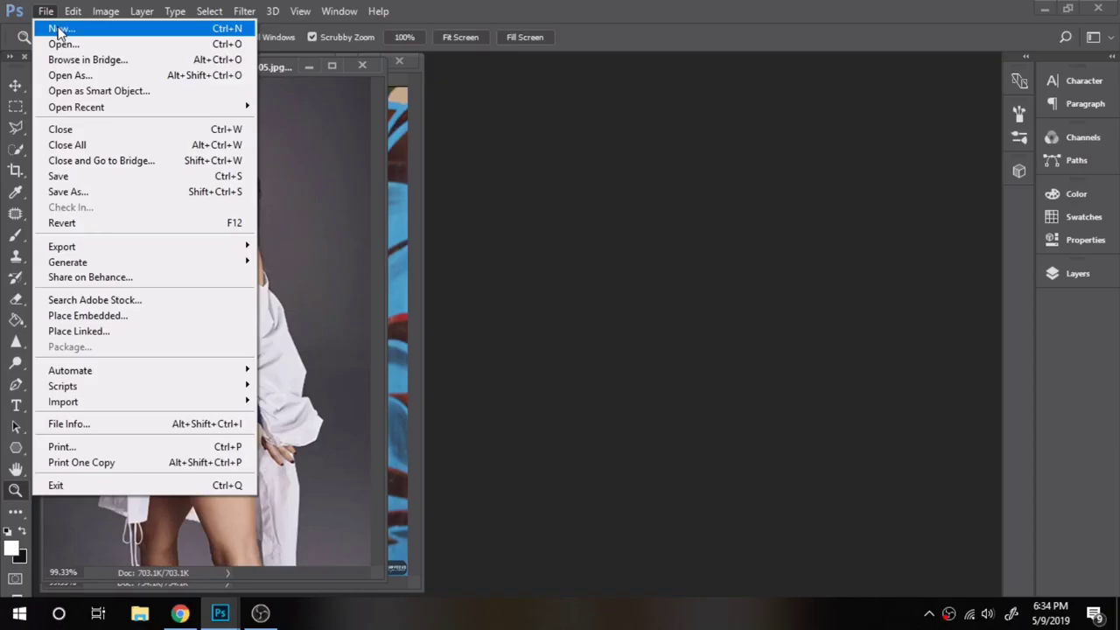
Create an 820 × 360 px, 300 ppi document with a white background using Ctrl+N.
{"action": "key", "text": "ctrl+n"}
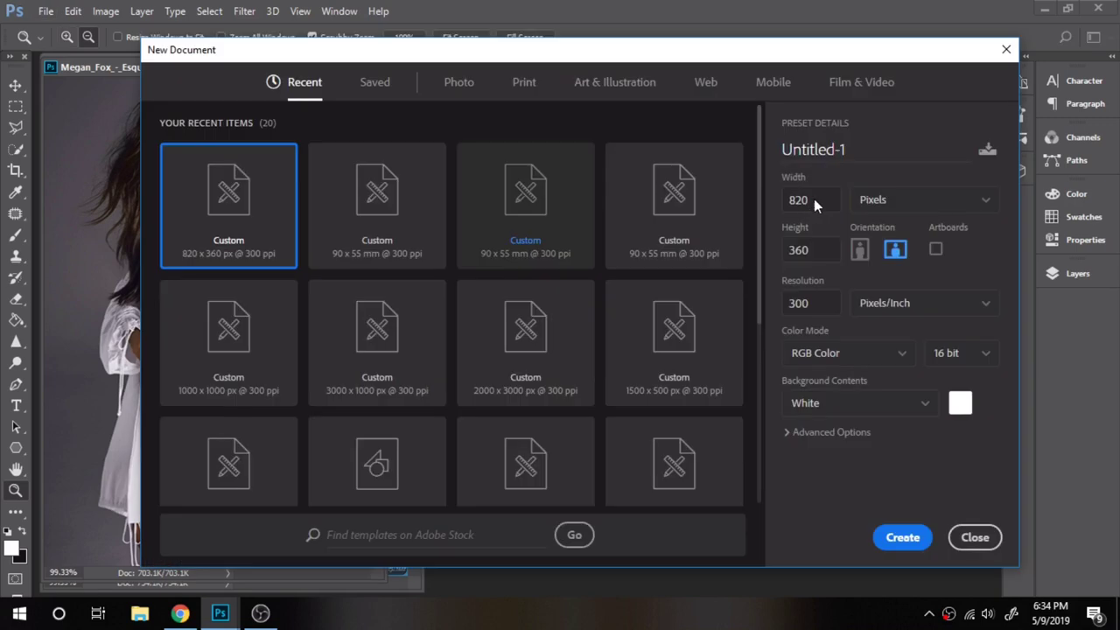
{"action": "left_click", "coordinate": [827, 250]}
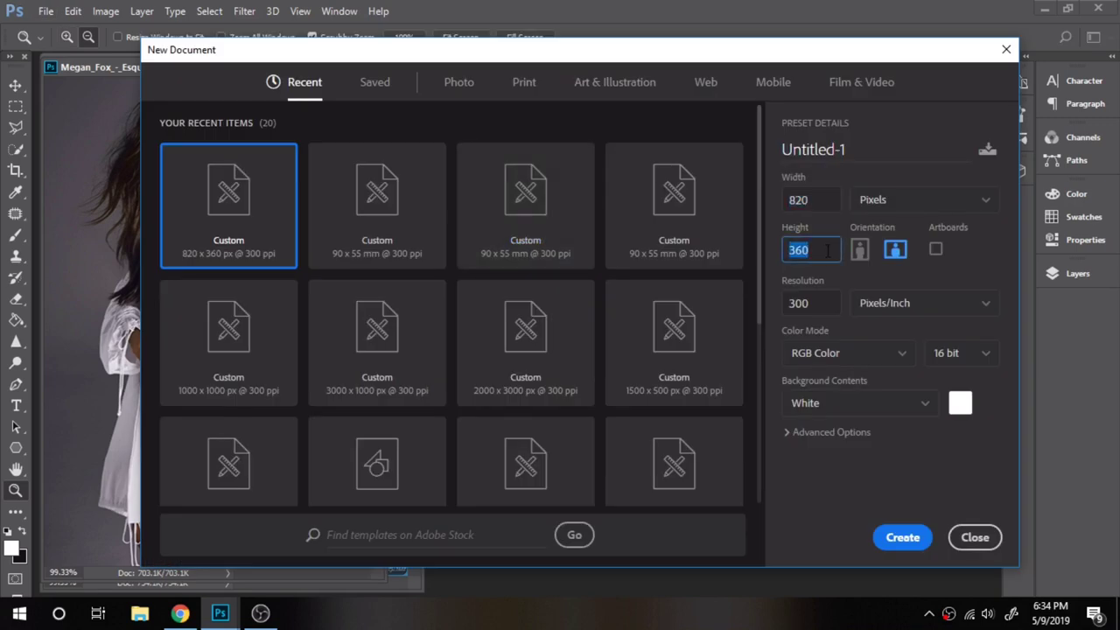
{"action": "left_click", "coordinate": [905, 544]}
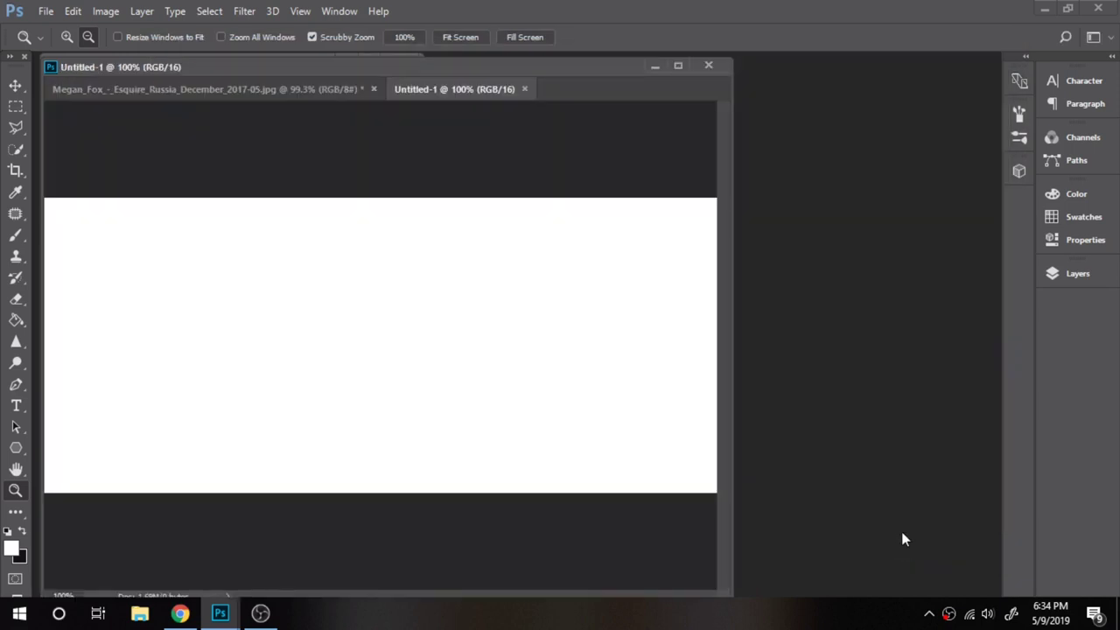
Float Untitled-1 in its own window and show the Layers panel.
{"action": "mouse_move", "coordinate": [453, 94]}
{"action": "left_mouse_down"}
{"action": "mouse_move", "coordinate": [568, 133]}
{"action": "mouse_move", "coordinate": [326, 89]}
{"action": "mouse_move", "coordinate": [227, 116]}
{"action": "left_mouse_up"}
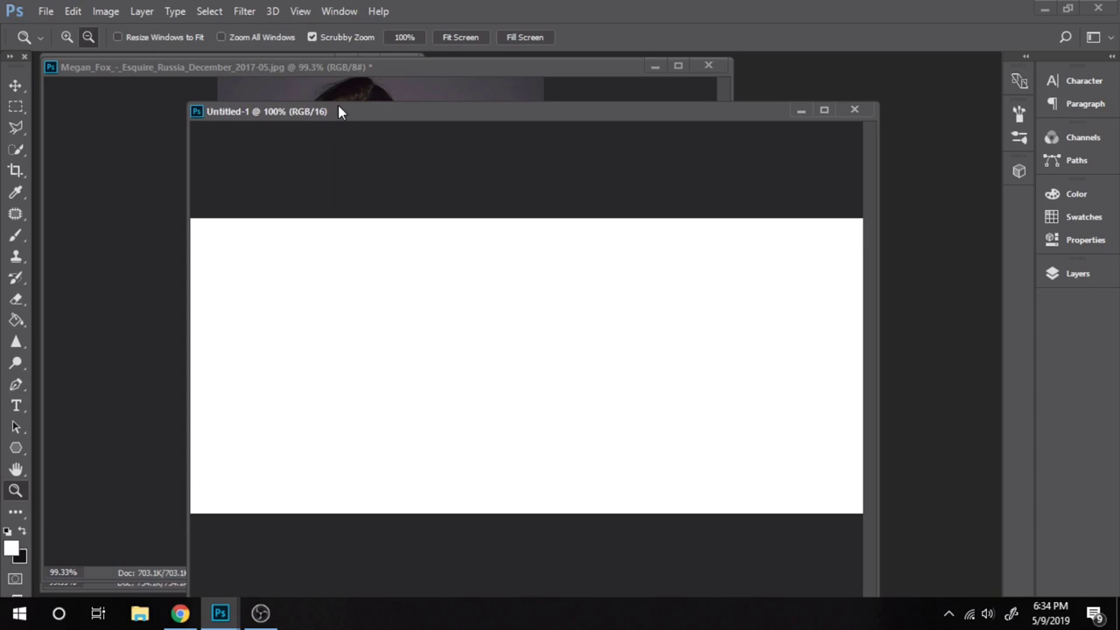
{"action": "left_click", "coordinate": [1069, 274]}
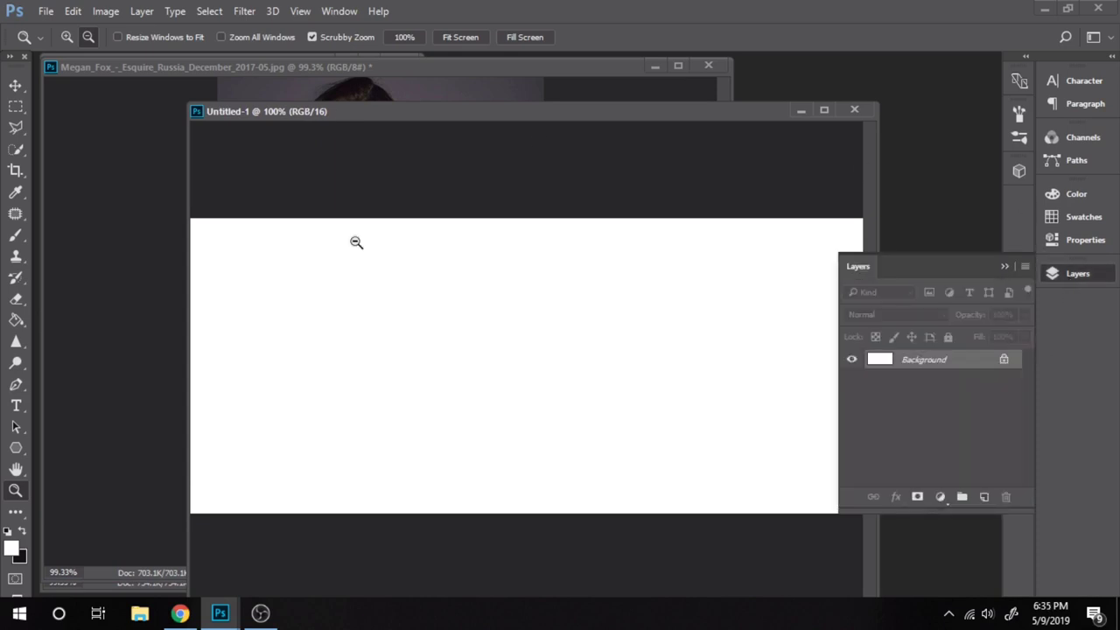
{"action": "left_click", "coordinate": [12, 450]}
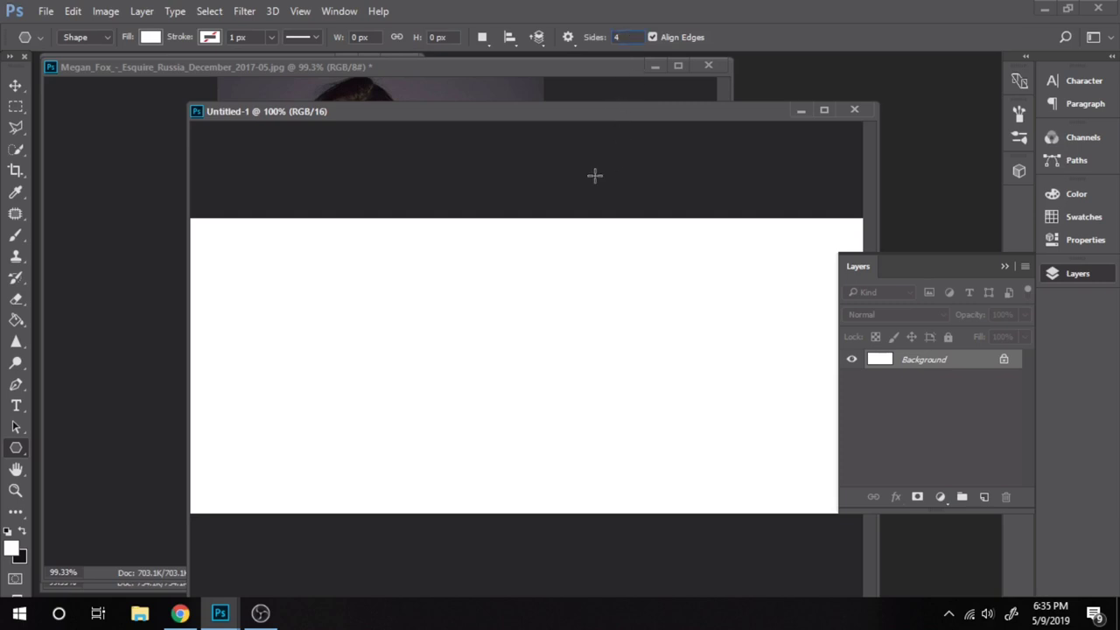
Show rulers and fit the whole canvas on screen.
{"action": "key", "text": "ctrl+r"}
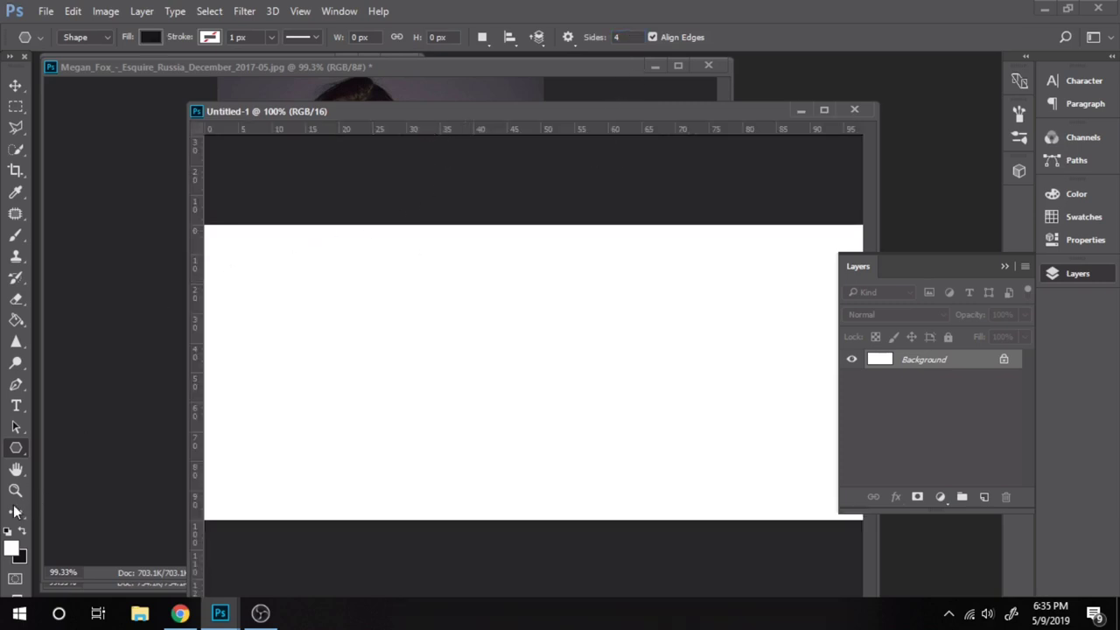
{"action": "left_click", "coordinate": [15, 490]}
{"action": "right_click", "coordinate": [420, 329]}
{"action": "left_click", "coordinate": [459, 343]}
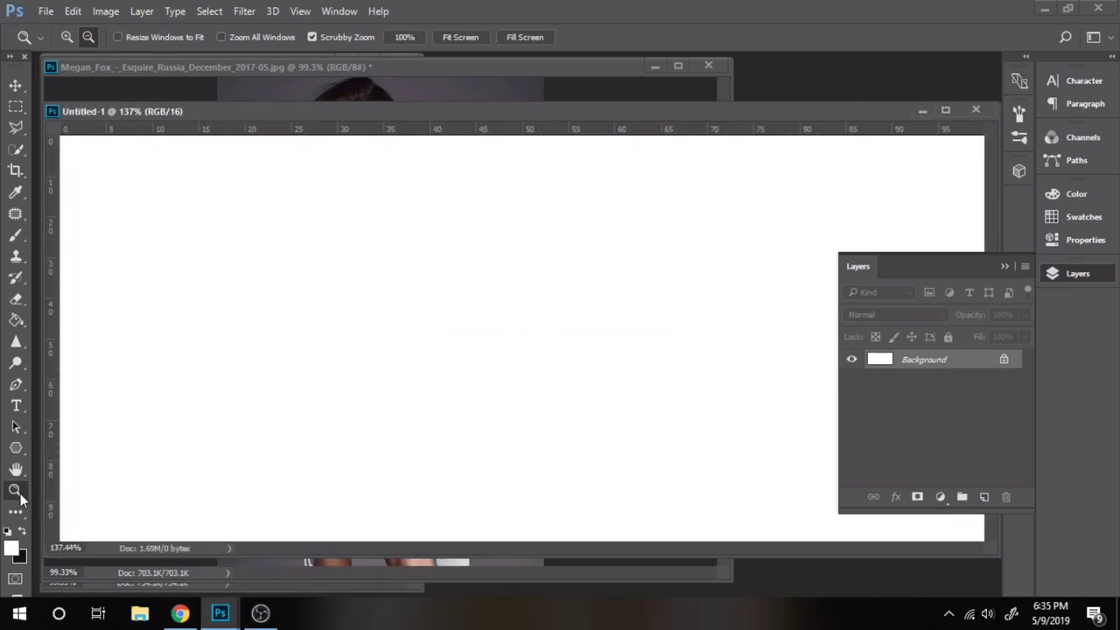
Drag a horizontal guide from the top ruler so it snaps at Y 50%.
{"action": "left_click", "coordinate": [15, 84]}
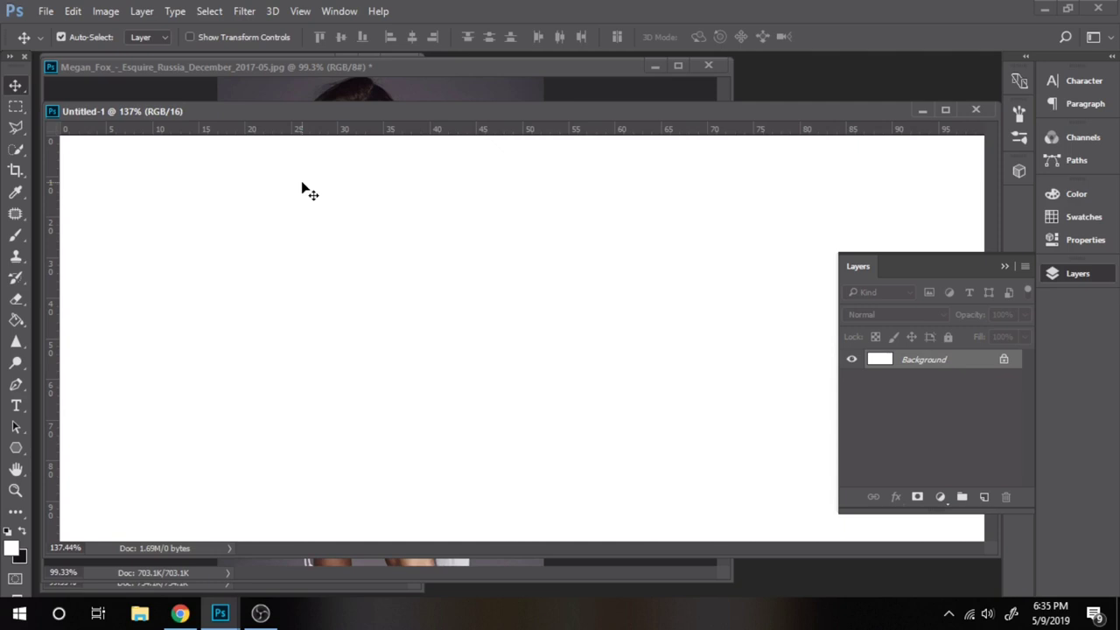
{"action": "left_click_drag", "start_coordinate": [380, 149], "coordinate": [378, 338]}
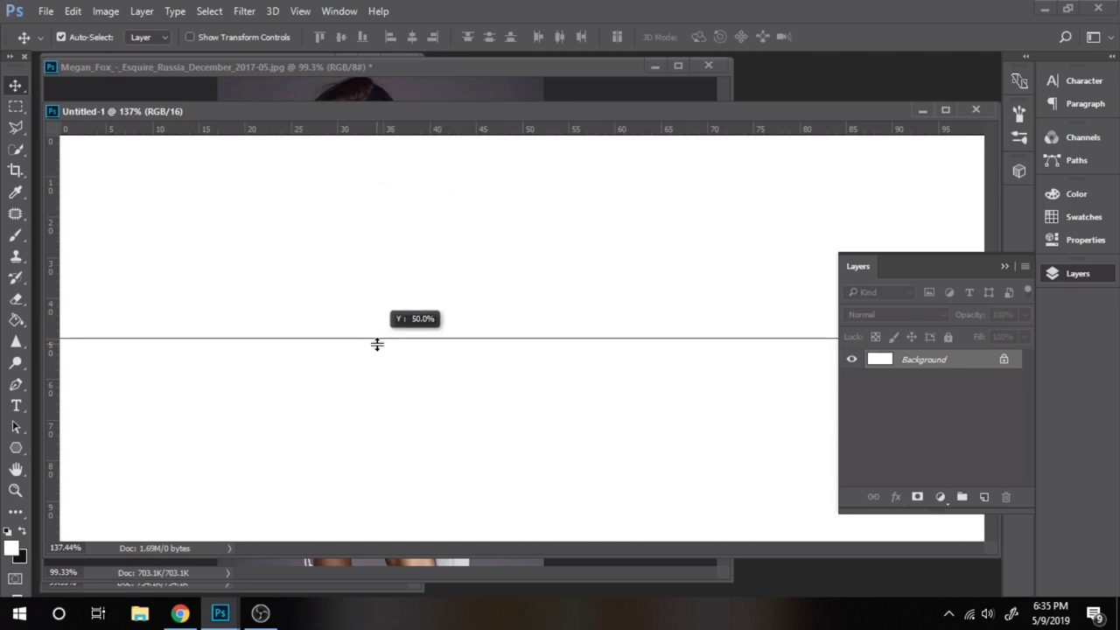
{"action": "left_click_drag", "start_coordinate": [377, 344], "coordinate": [377, 341]}
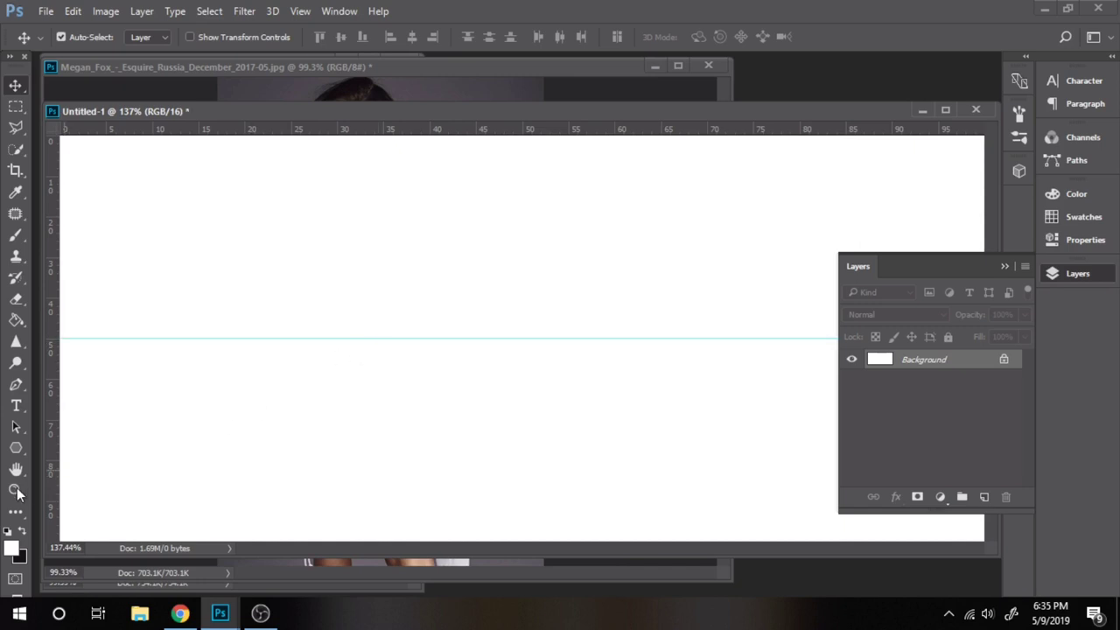
Draw a large black four-sided polygon and snap its left point onto the guide.
{"action": "left_click", "coordinate": [15, 447]}
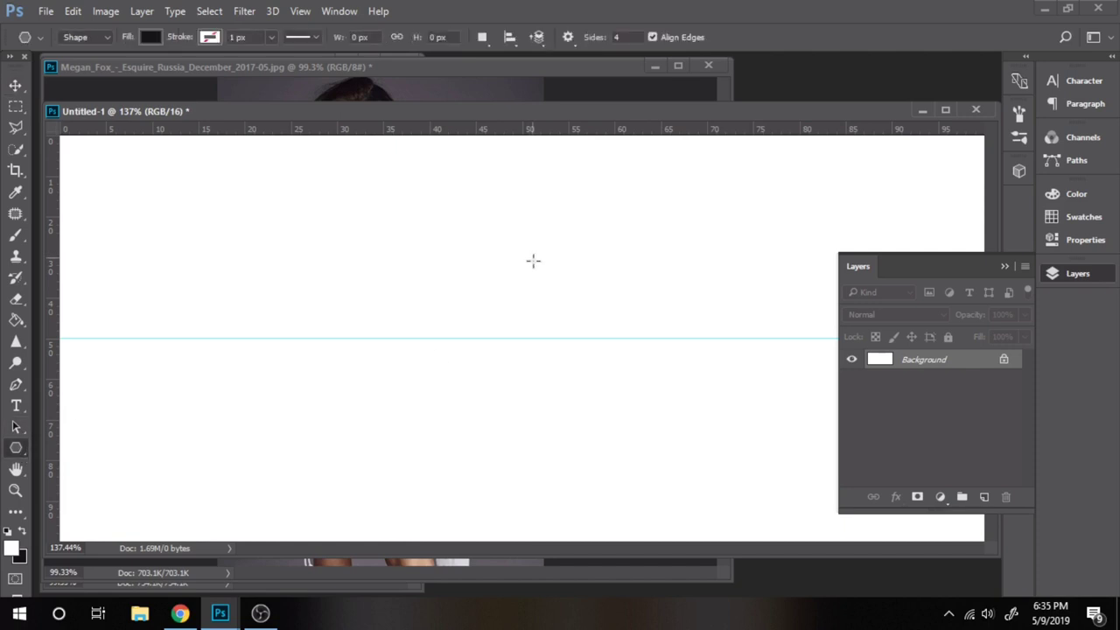
{"action": "left_click_drag", "start_coordinate": [415, 250], "coordinate": [424, 607]}
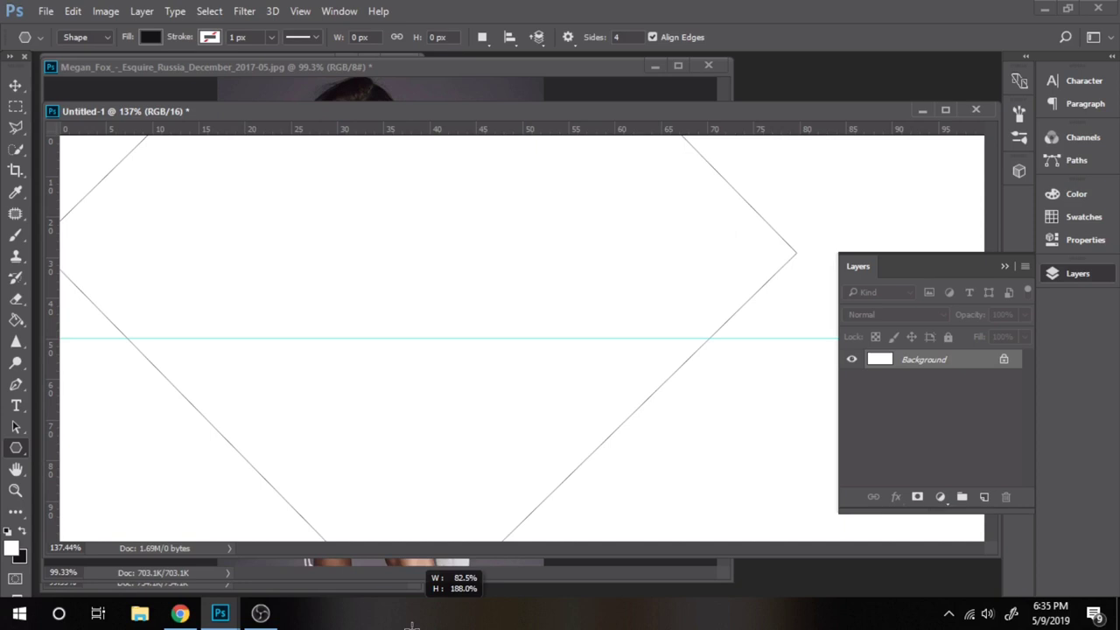
{"action": "left_click_drag", "start_coordinate": [424, 608], "coordinate": [413, 625]}
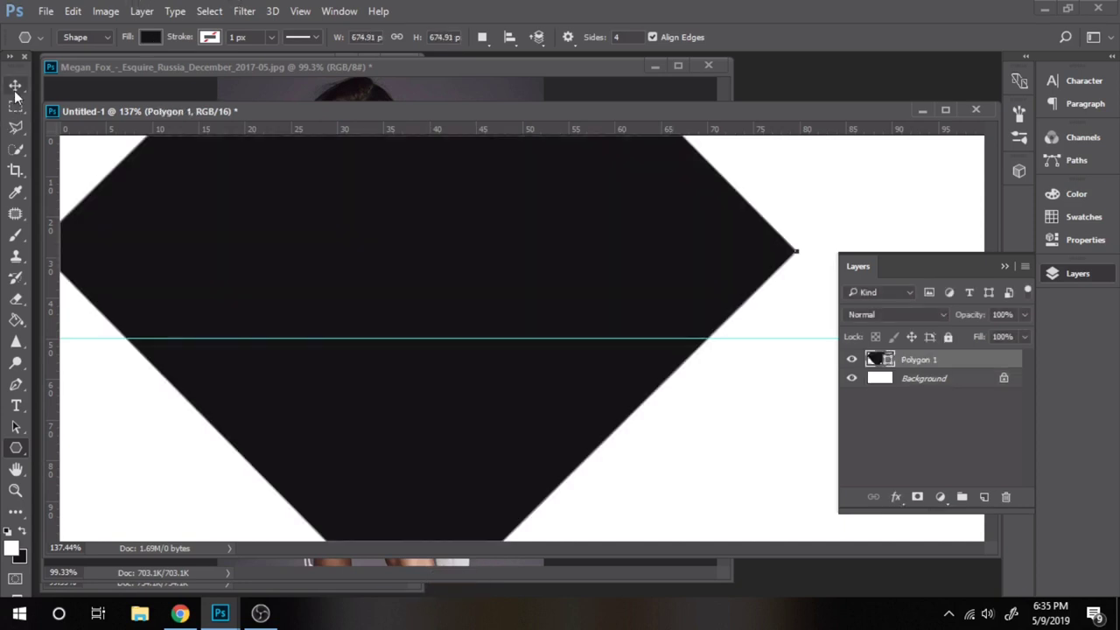
{"action": "key", "text": "v"}
{"action": "left_click_drag", "start_coordinate": [513, 292], "coordinate": [605, 396]}
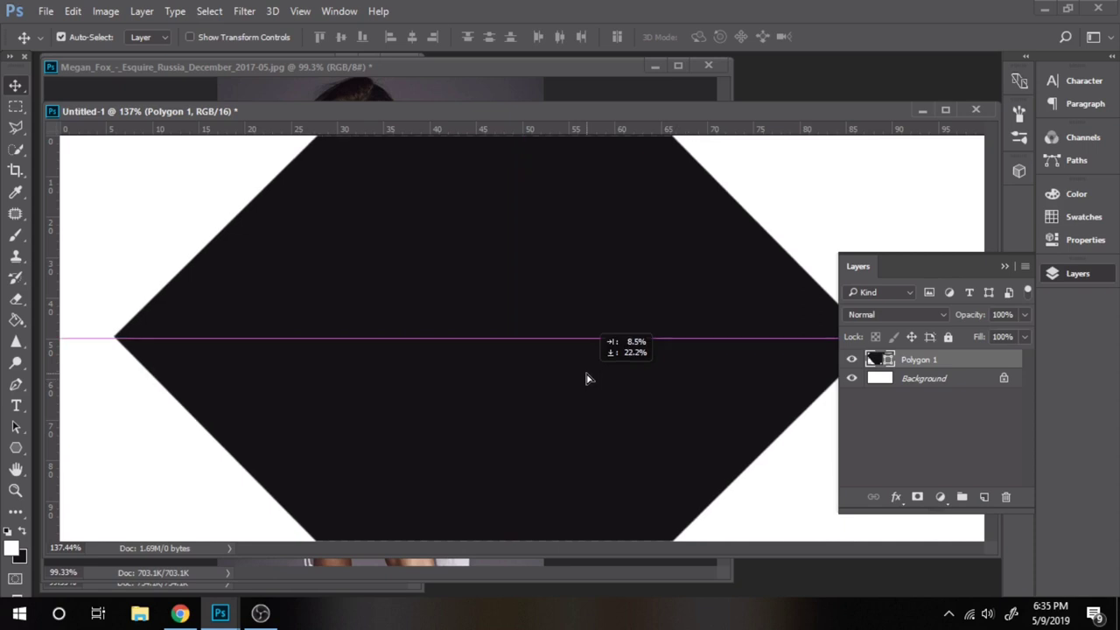
{"action": "left_click_drag", "start_coordinate": [606, 396], "coordinate": [570, 365]}
{"action": "left_click", "coordinate": [1003, 267]}
{"action": "left_click_drag", "start_coordinate": [711, 300], "coordinate": [727, 299]}
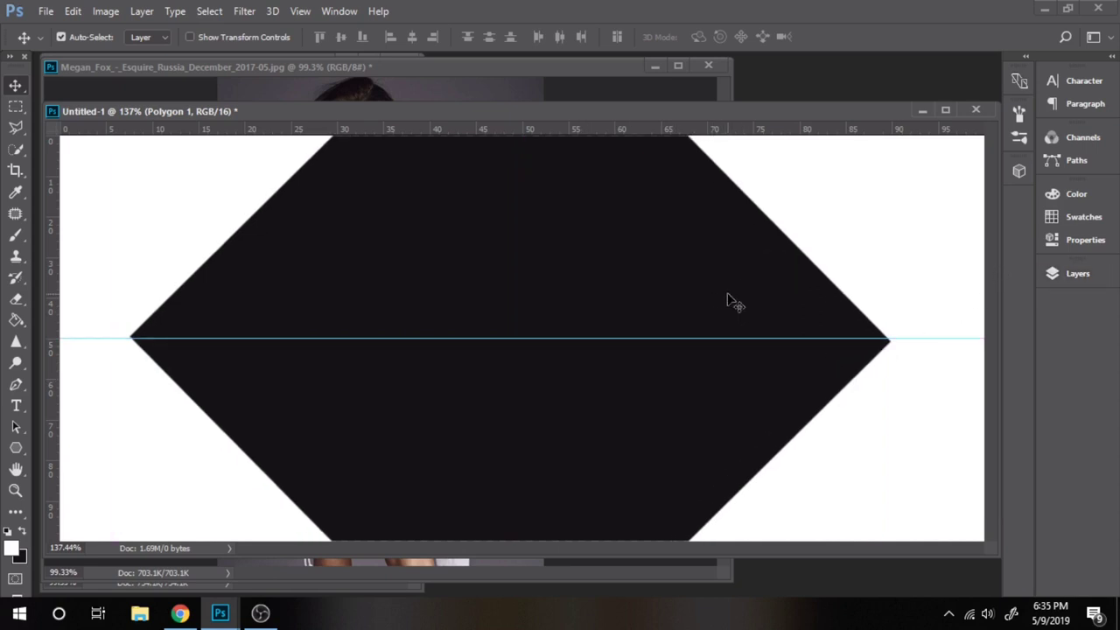
{"action": "key", "text": "ctrl"}
Rotate the black diamond so its side points sit level on the guide.
{"action": "key", "text": "ctrl+t"}
{"action": "right_click", "coordinate": [685, 280]}
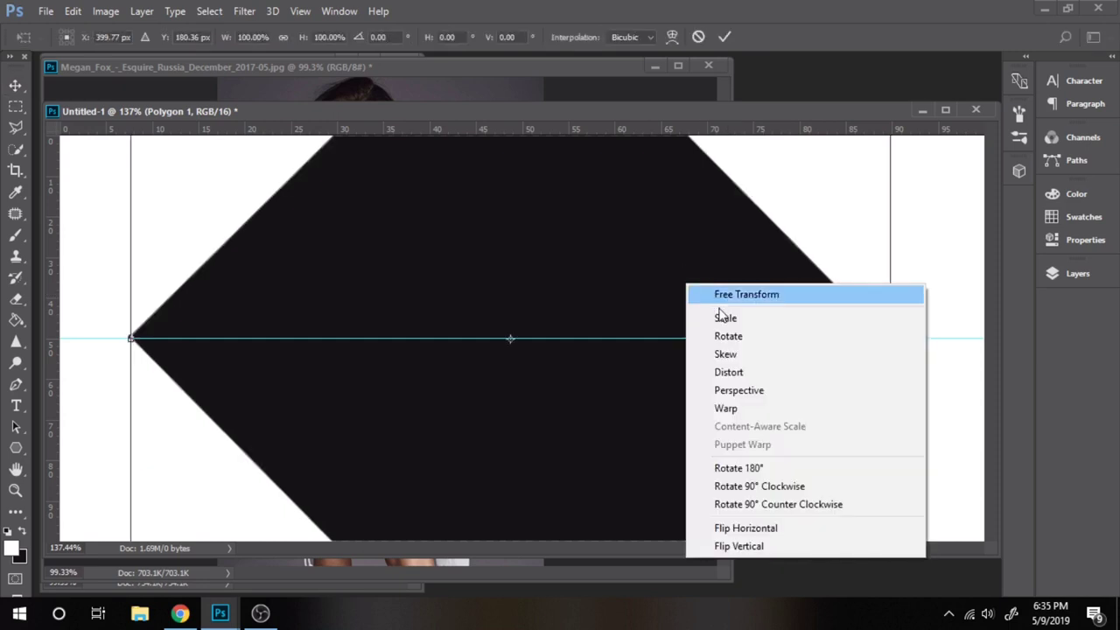
{"action": "left_click", "coordinate": [741, 335]}
{"action": "left_click_drag", "start_coordinate": [890, 338], "coordinate": [893, 336]}
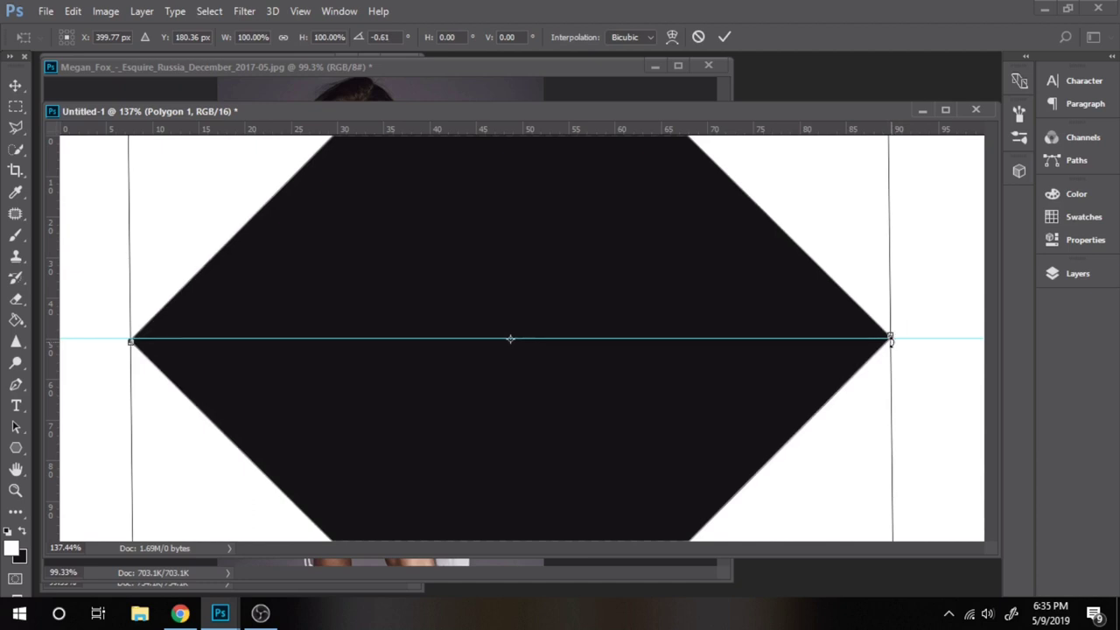
{"action": "key", "text": "Return"}
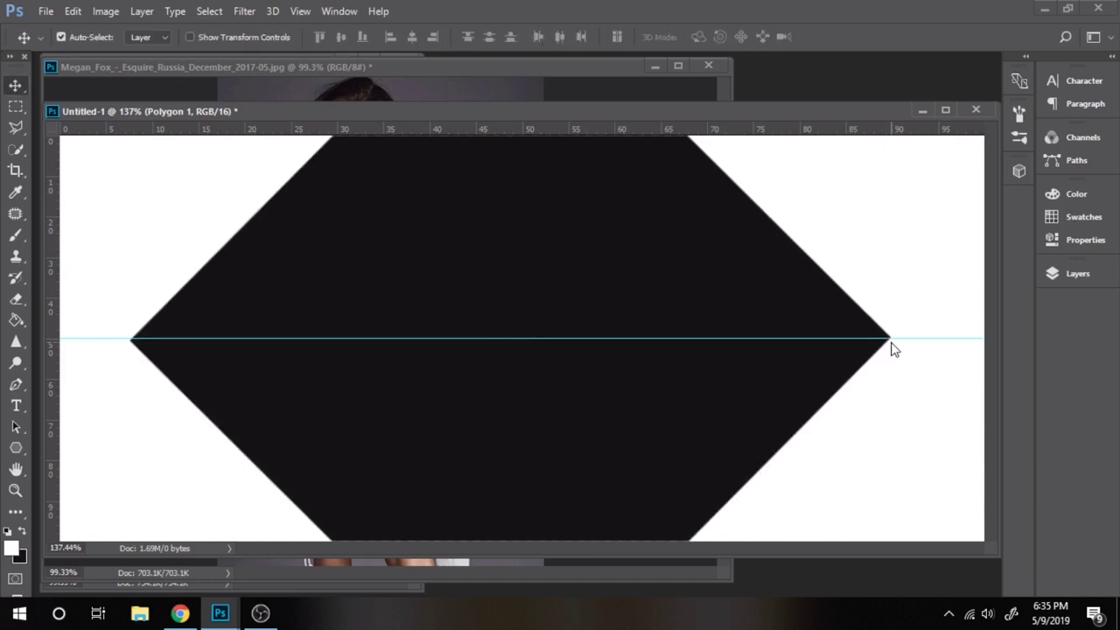
Draw a smaller four-sided polygon filled with blue.
{"action": "key", "text": "u"}
{"action": "left_click_drag", "start_coordinate": [173, 228], "coordinate": [167, 527]}
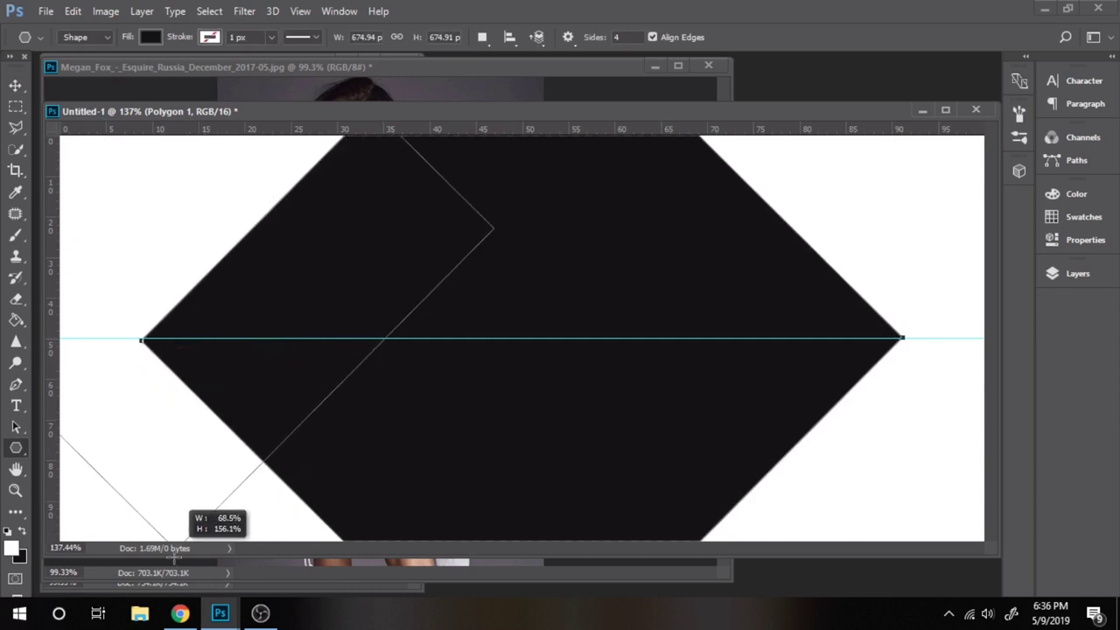
{"action": "left_click_drag", "start_coordinate": [166, 526], "coordinate": [171, 560]}
{"action": "left_click", "coordinate": [151, 37]}
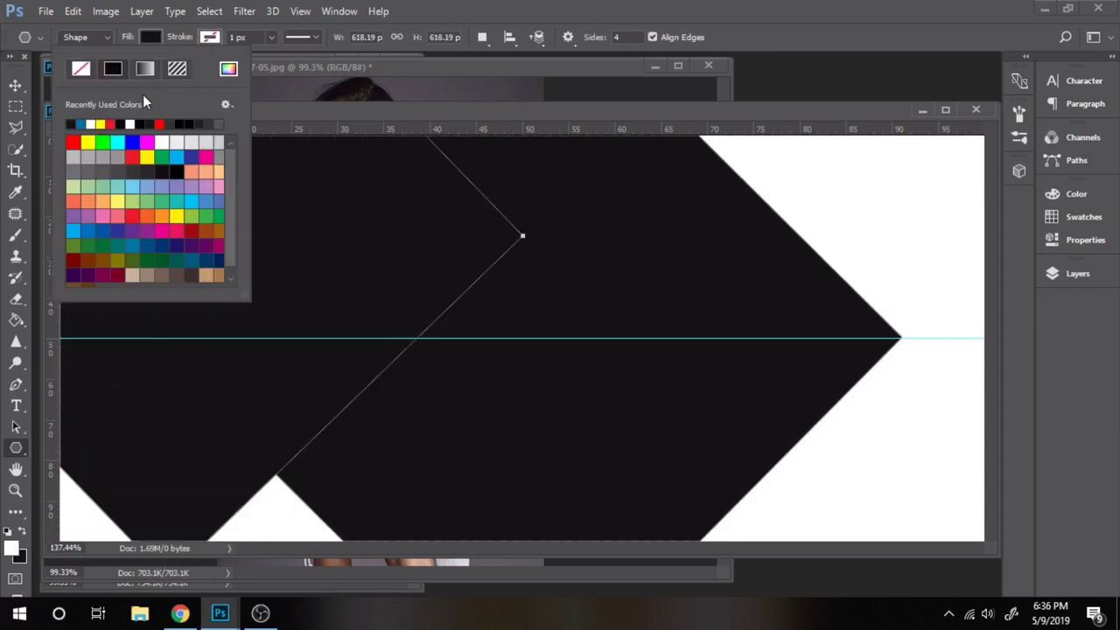
{"action": "left_click", "coordinate": [81, 123]}
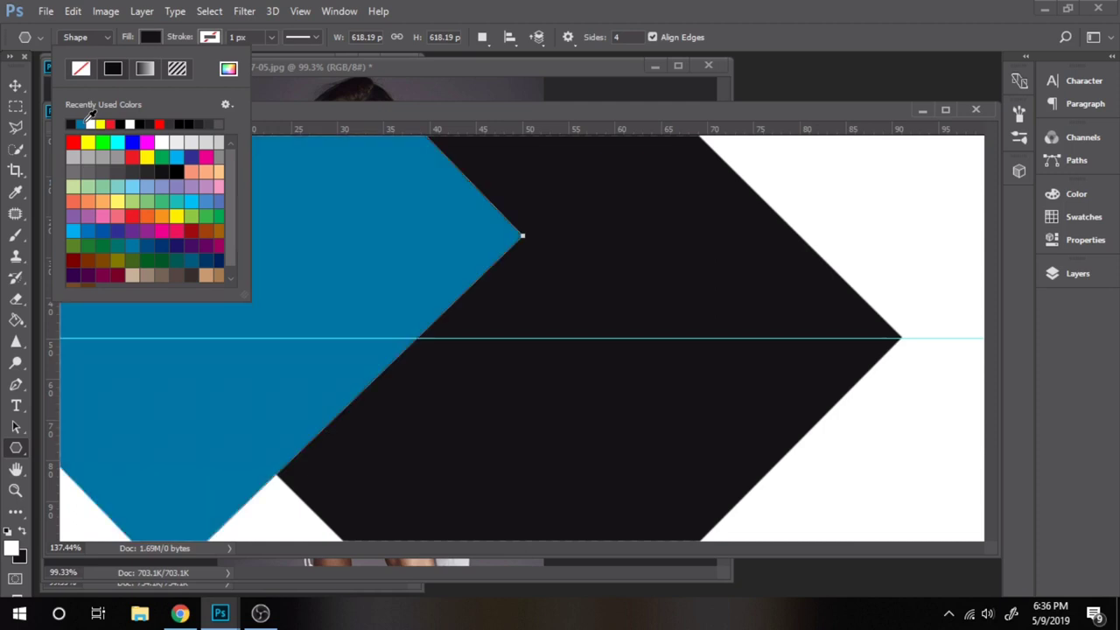
Centre the blue diamond inside the black one.
{"action": "left_click", "coordinate": [15, 85]}
{"action": "mouse_move", "coordinate": [466, 285]}
{"action": "left_mouse_down"}
{"action": "mouse_move", "coordinate": [655, 335]}
{"action": "mouse_move", "coordinate": [597, 332]}
{"action": "left_mouse_up"}
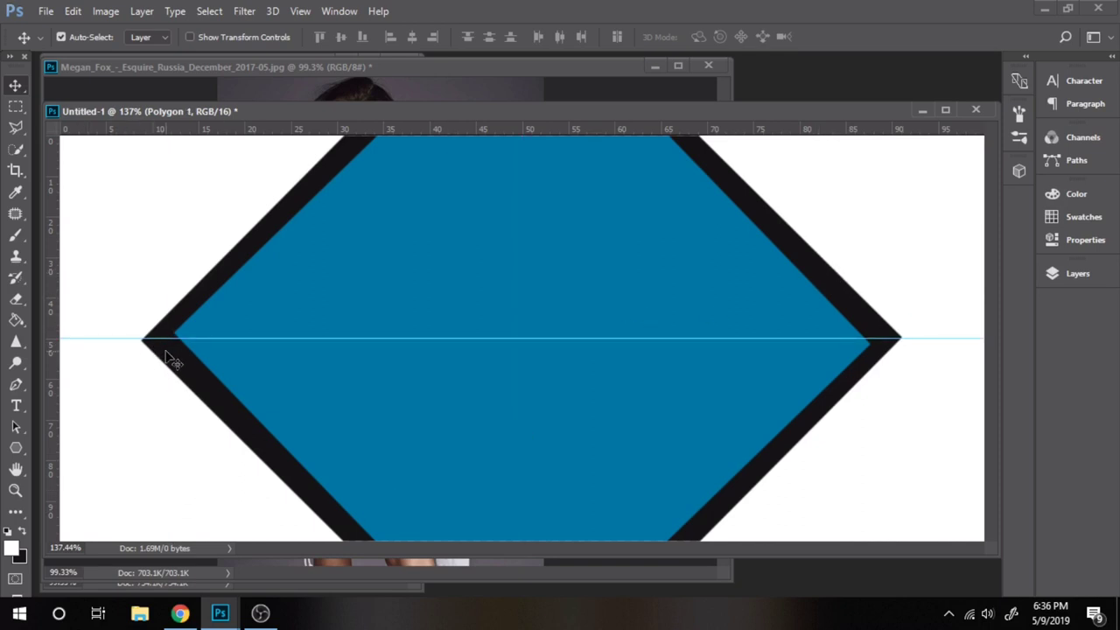
{"action": "left_click", "coordinate": [16, 447]}
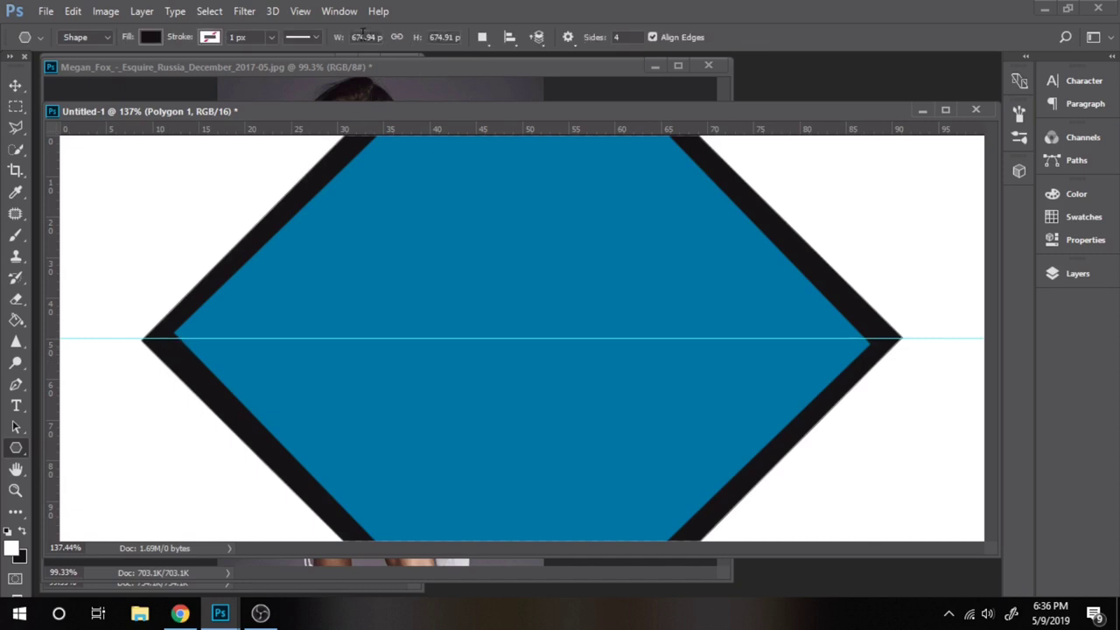
Resize the shape to 799 px with linked width and height, then reposition it.
{"action": "left_click", "coordinate": [396, 36]}
{"action": "type", "text": "799"}
{"action": "key", "text": "Return"}
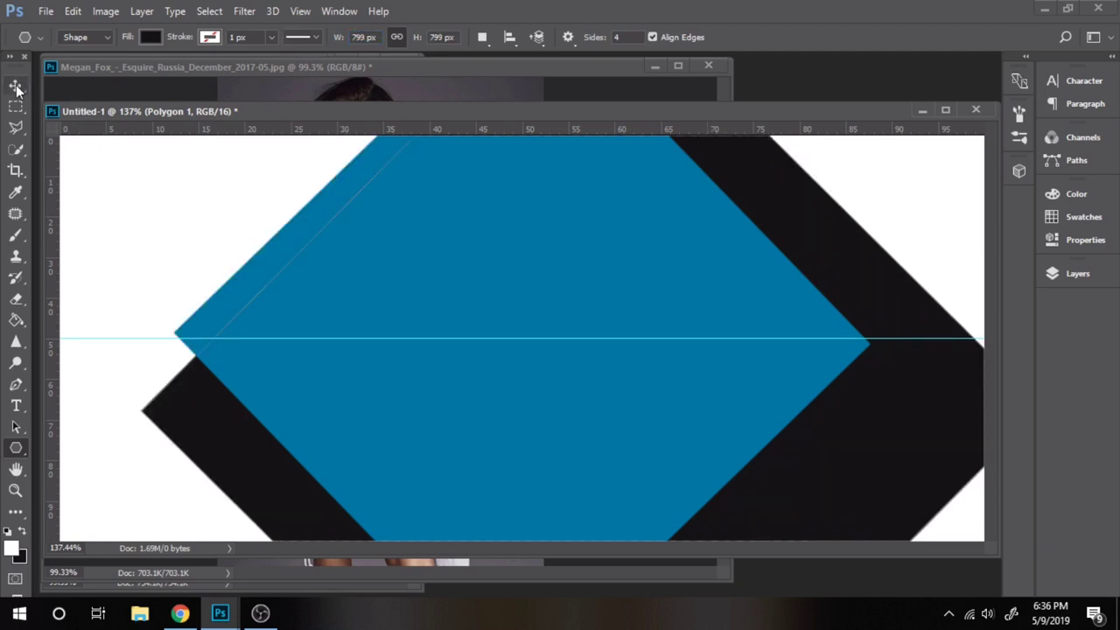
{"action": "left_click", "coordinate": [15, 85]}
{"action": "mouse_move", "coordinate": [227, 407]}
{"action": "left_mouse_down"}
{"action": "mouse_move", "coordinate": [176, 346]}
{"action": "mouse_move", "coordinate": [170, 377]}
{"action": "left_mouse_up"}
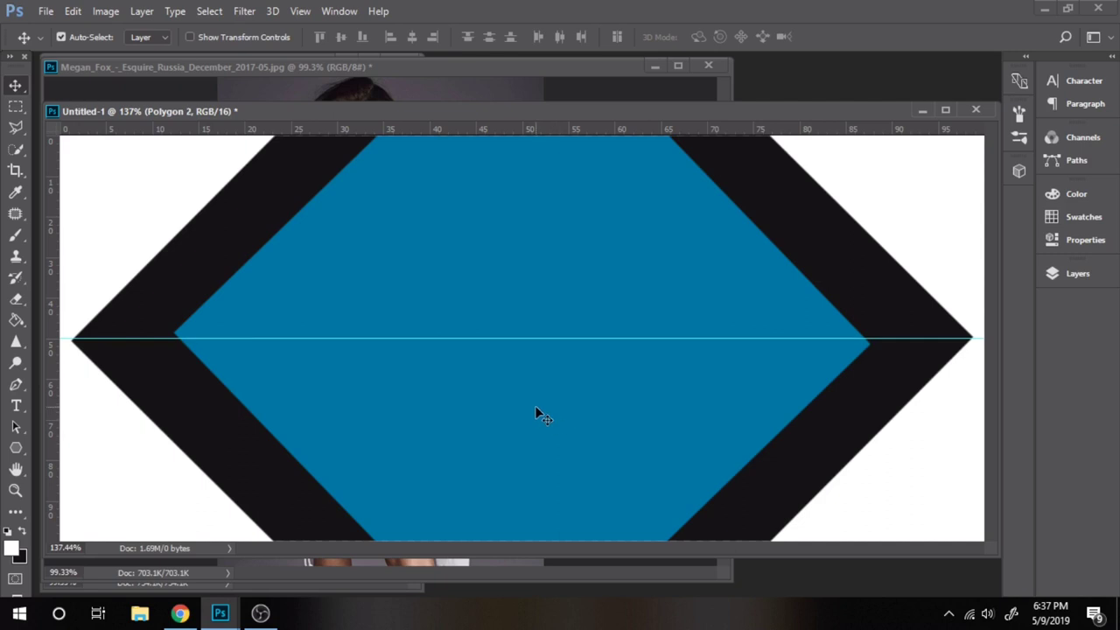
Rotate the blue shape slightly so its side points sit level on the guide.
{"action": "key", "text": "ctrl+t"}
{"action": "right_click", "coordinate": [475, 277]}
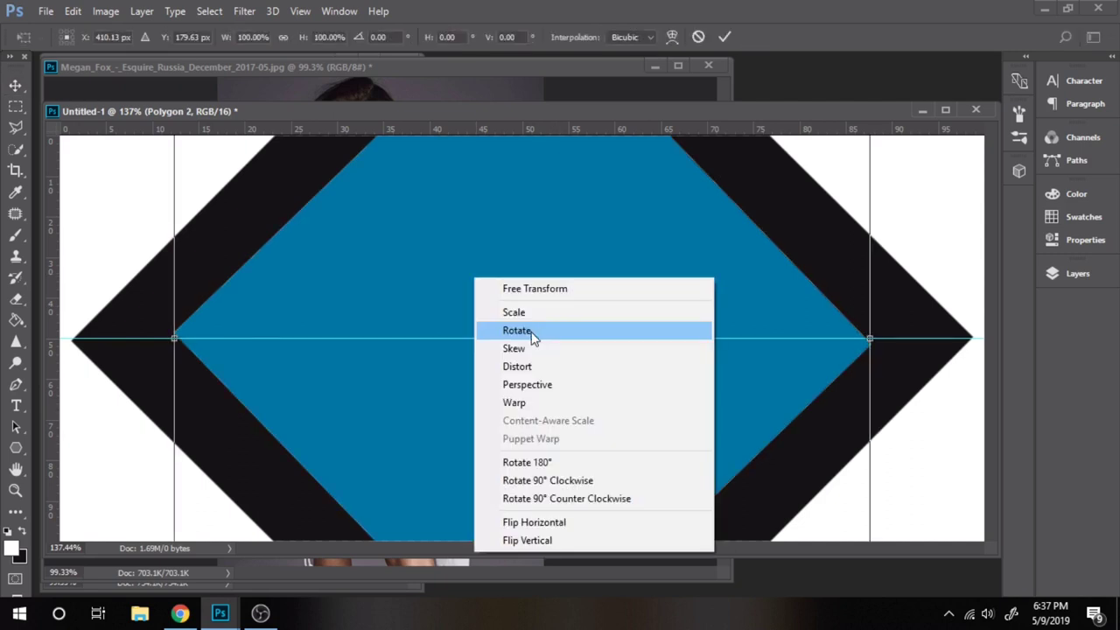
{"action": "left_click", "coordinate": [517, 330]}
{"action": "left_click_drag", "start_coordinate": [873, 339], "coordinate": [872, 334]}
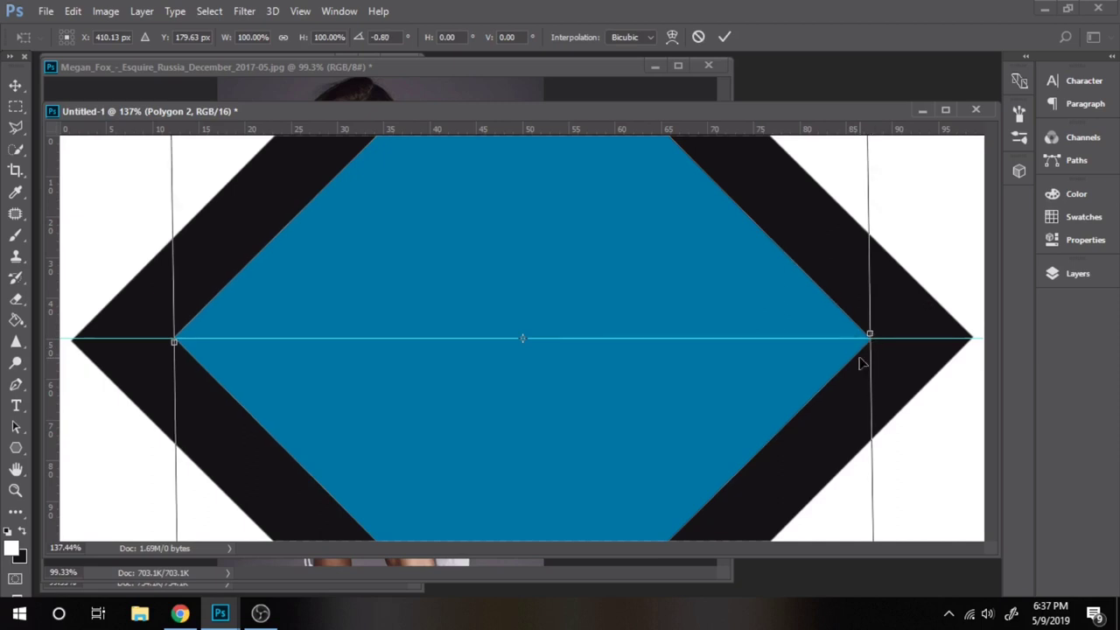
{"action": "key", "text": "Return"}
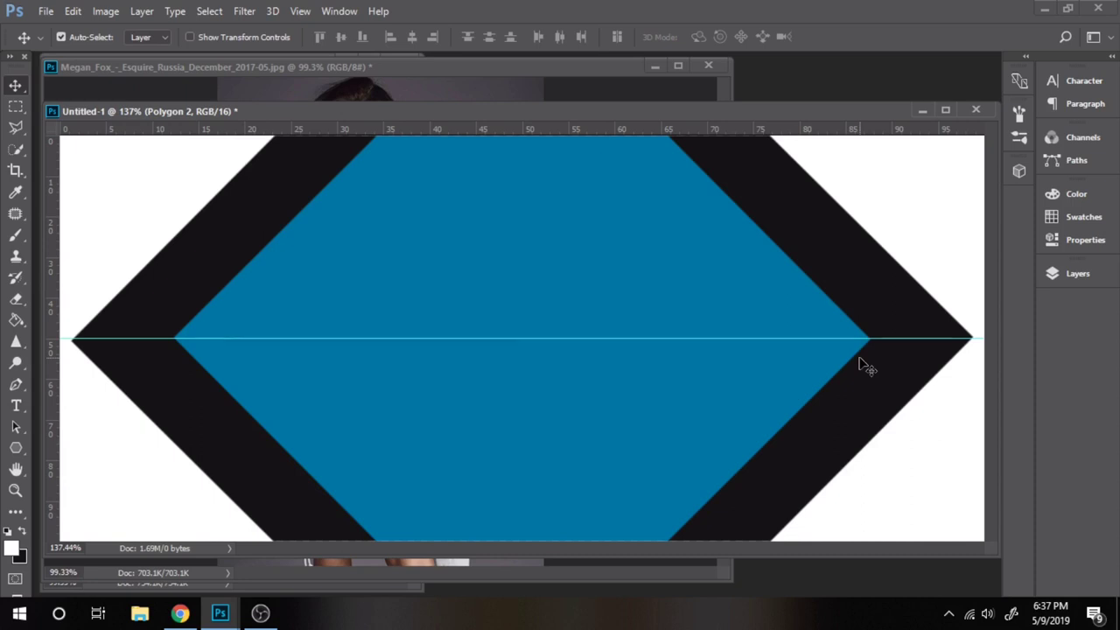
{"action": "left_click", "coordinate": [16, 447]}
Draw a smaller white-filled diamond and move it to the canvas centre.
{"action": "left_click_drag", "start_coordinate": [436, 248], "coordinate": [416, 430]}
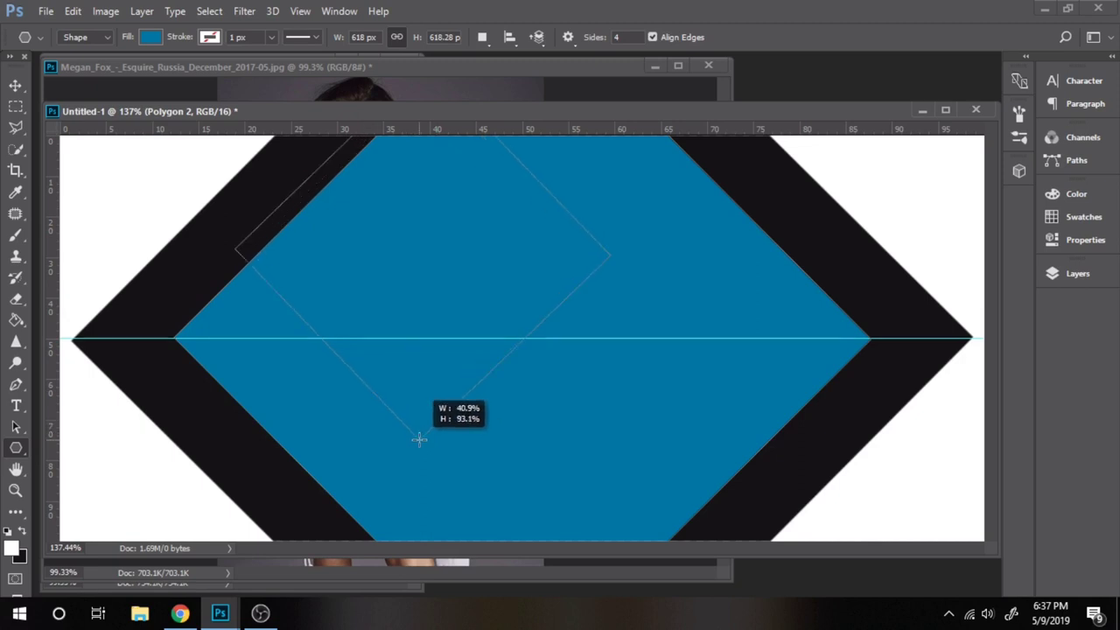
{"action": "left_click_drag", "start_coordinate": [416, 431], "coordinate": [424, 408]}
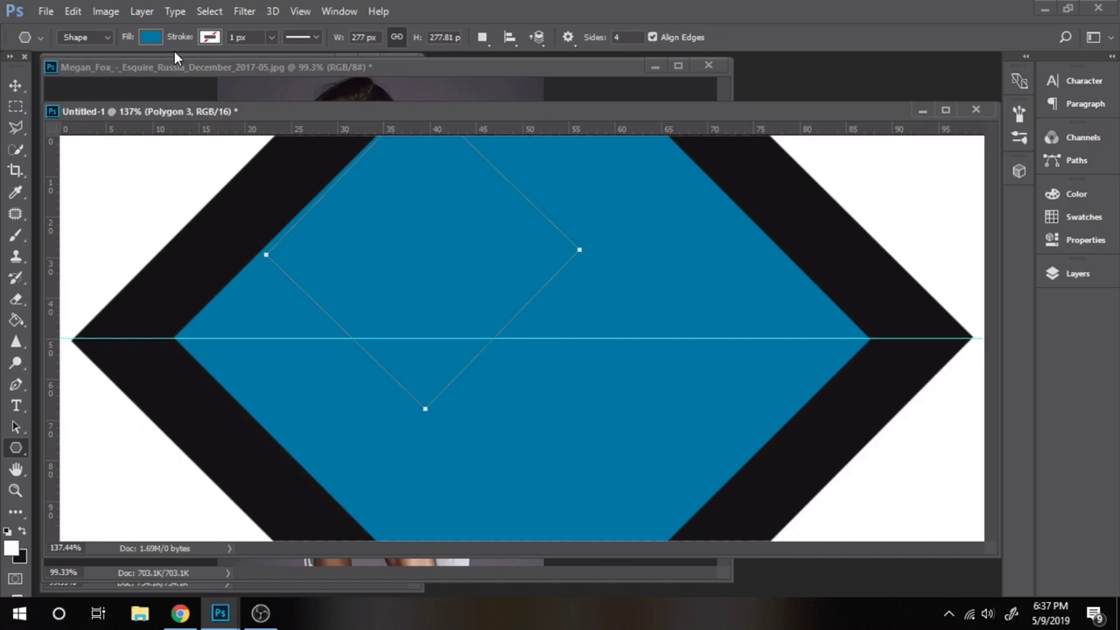
{"action": "left_click", "coordinate": [151, 37]}
{"action": "left_click", "coordinate": [97, 123]}
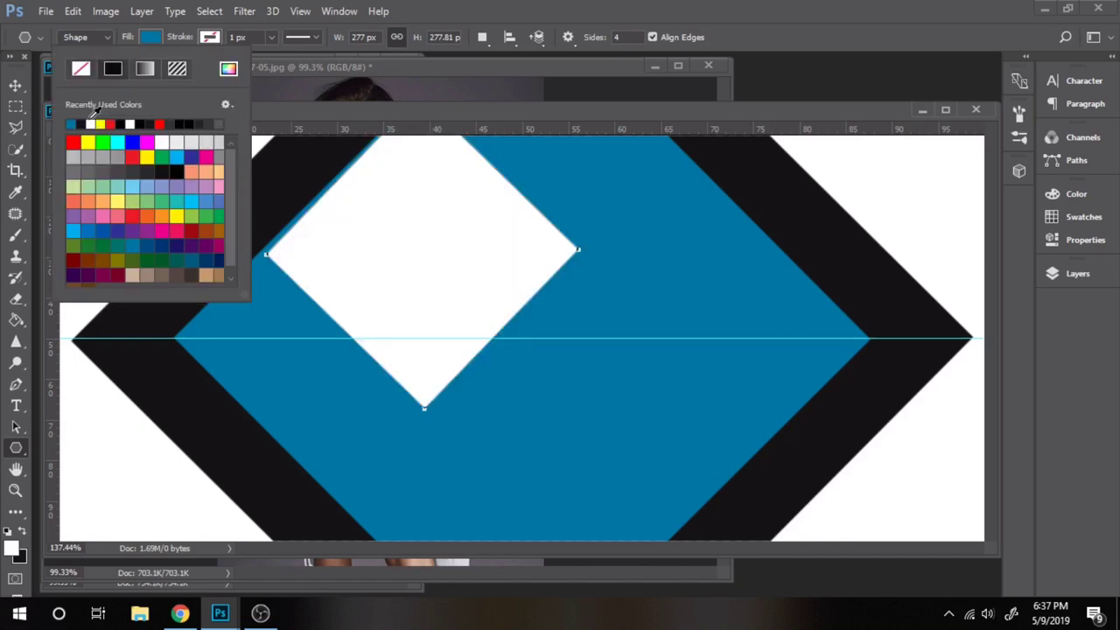
{"action": "left_click", "coordinate": [14, 85]}
{"action": "left_click_drag", "start_coordinate": [432, 271], "coordinate": [539, 338]}
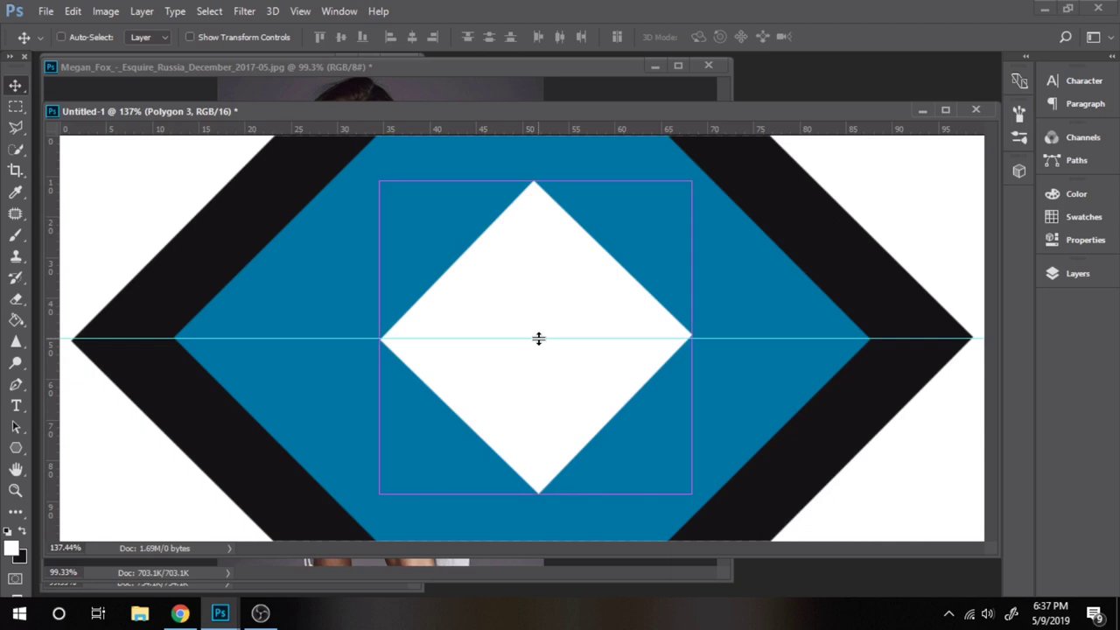
Cancel a trial rotation of the white diamond and zoom out to 100%.
{"action": "key", "text": "ctrl+t"}
{"action": "right_click", "coordinate": [527, 316]}
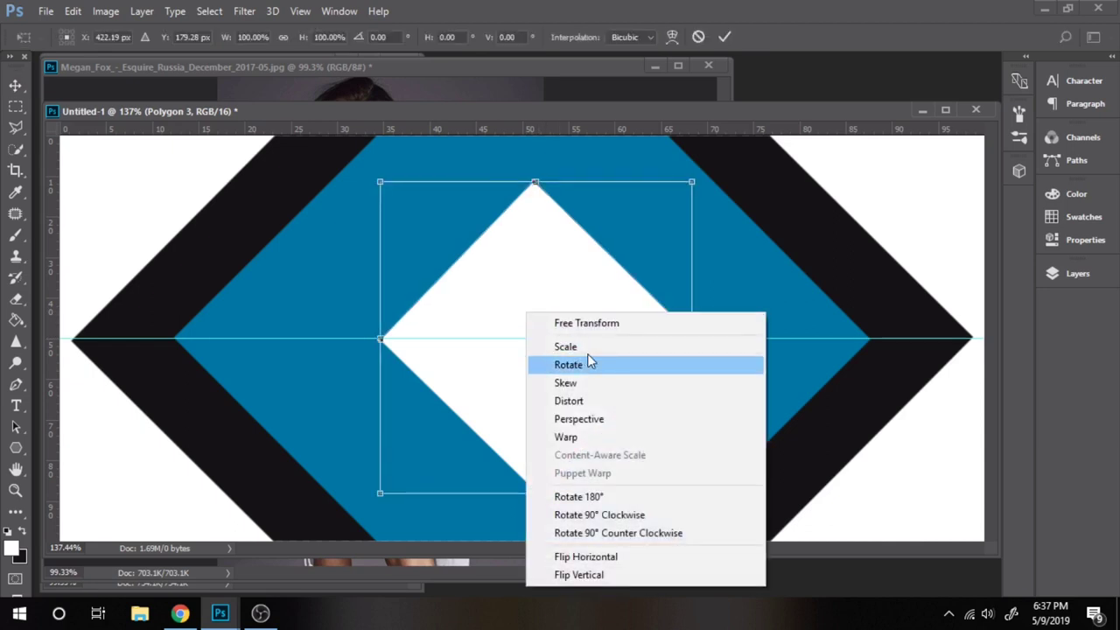
{"action": "left_click", "coordinate": [588, 355]}
{"action": "left_click_drag", "start_coordinate": [692, 182], "coordinate": [694, 191]}
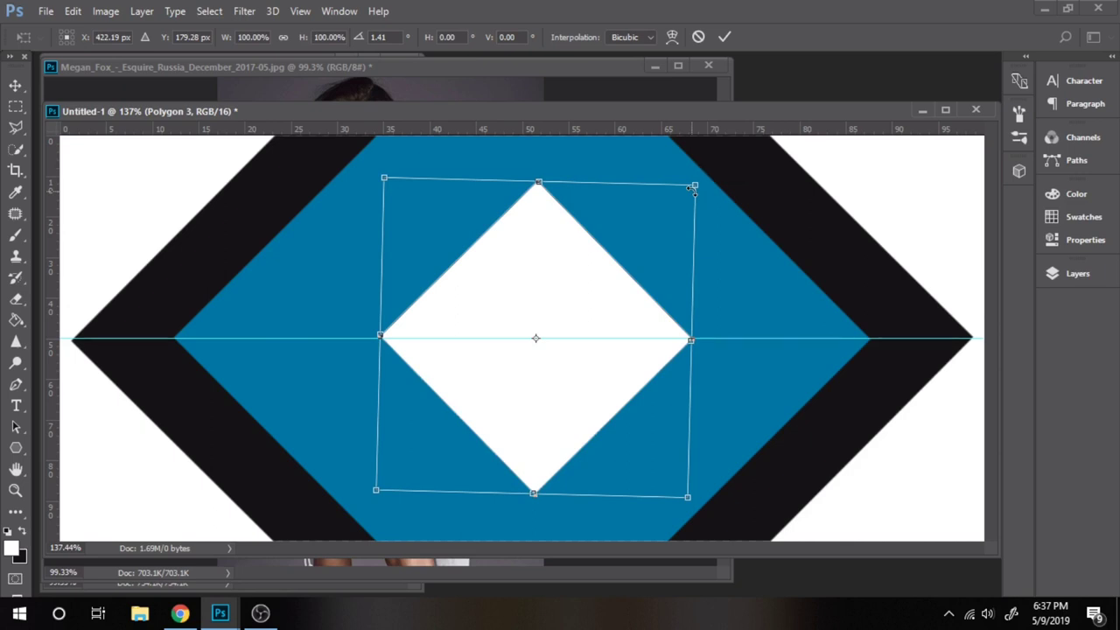
{"action": "key", "text": "Escape"}
{"action": "left_click", "coordinate": [15, 490]}
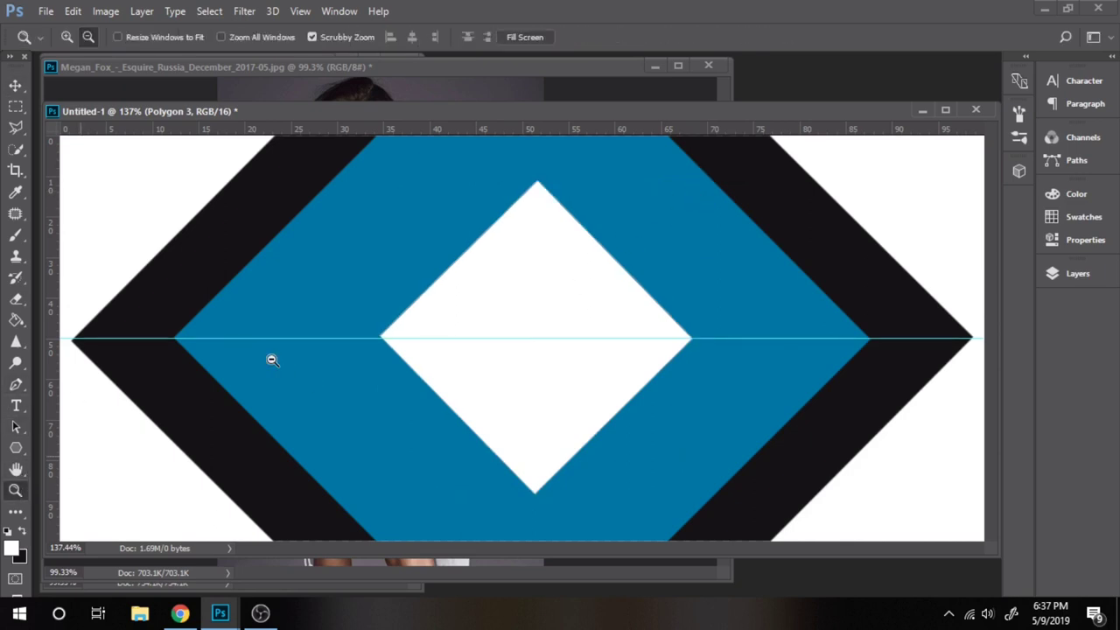
{"action": "right_click", "coordinate": [337, 295]}
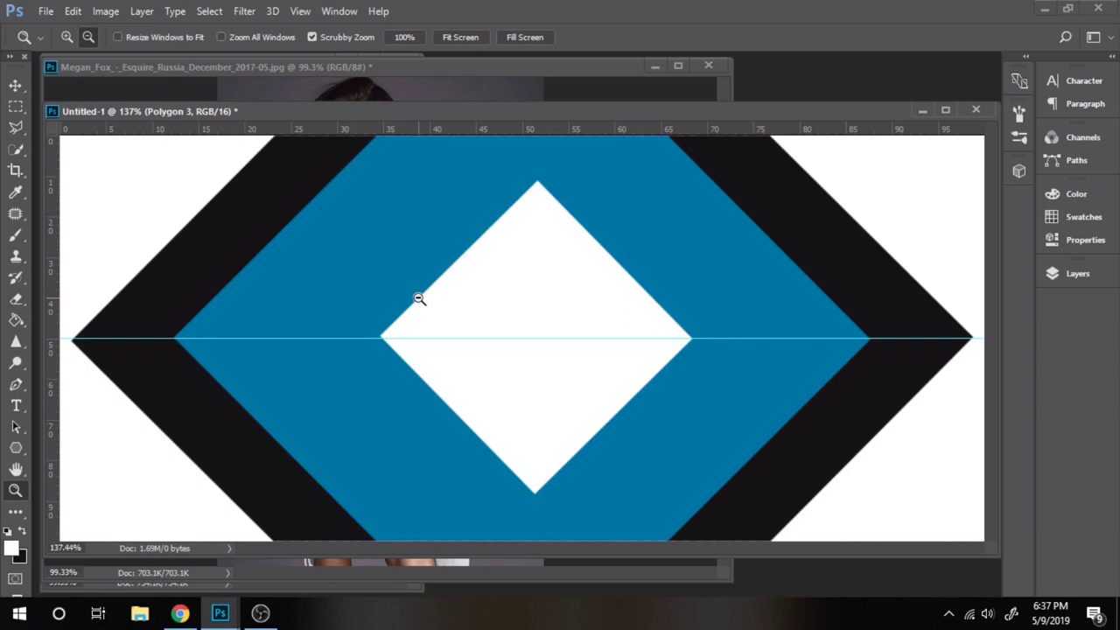
{"action": "left_click", "coordinate": [419, 299], "text": "alt"}
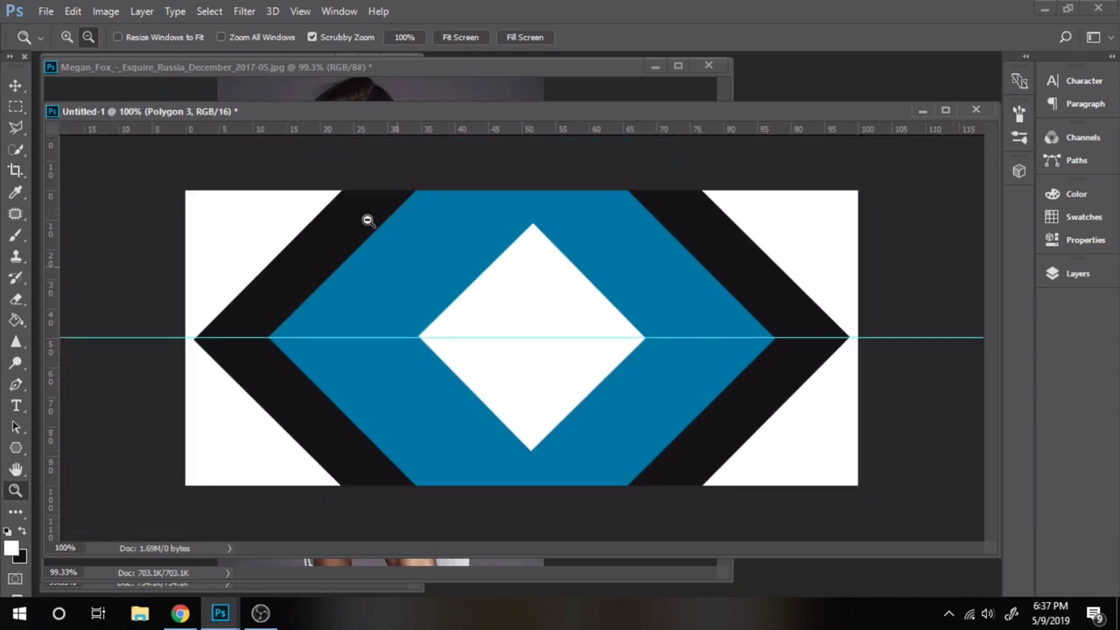
Select the Polygon 2 layer and check the portrait photo's image size.
{"action": "left_click", "coordinate": [1098, 280]}
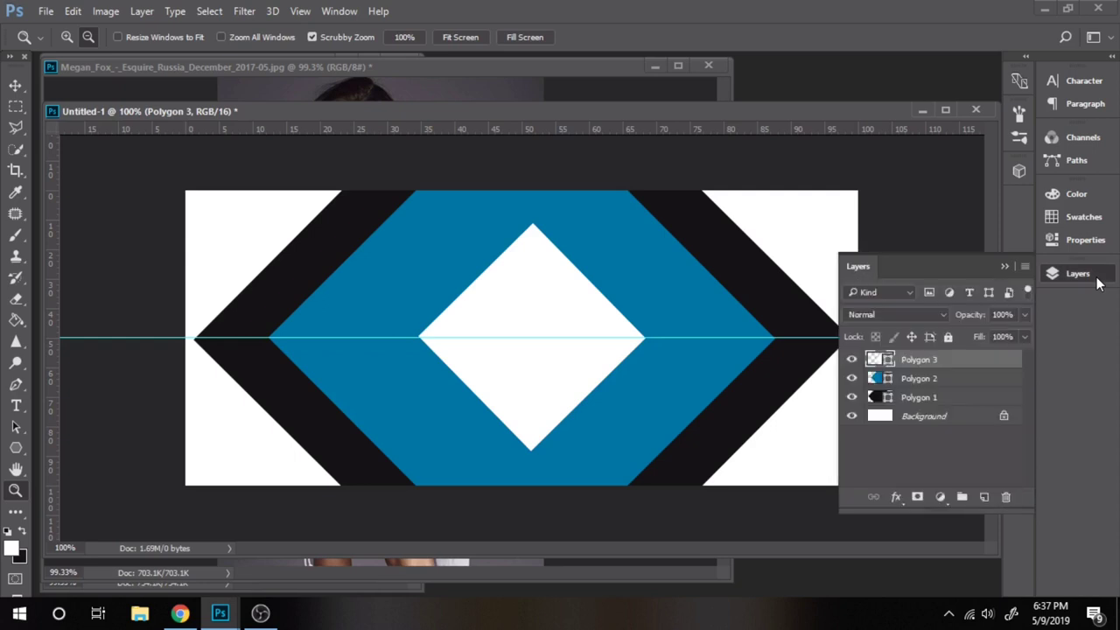
{"action": "left_click", "coordinate": [932, 379]}
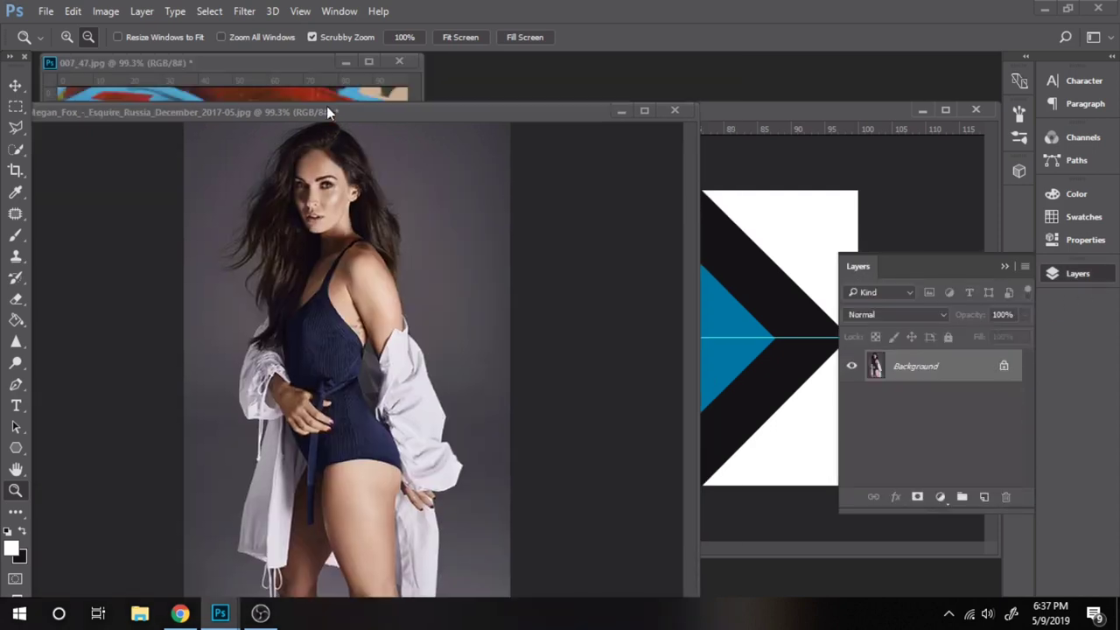
{"action": "left_click_drag", "start_coordinate": [363, 69], "coordinate": [345, 99]}
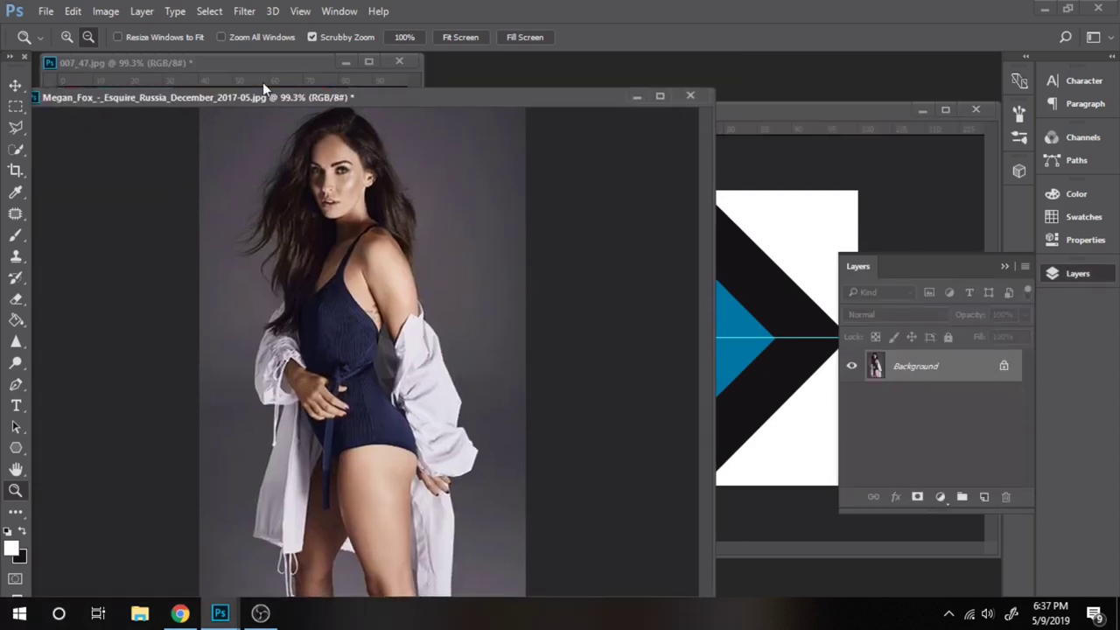
{"action": "left_click", "coordinate": [106, 12]}
{"action": "left_click", "coordinate": [144, 127]}
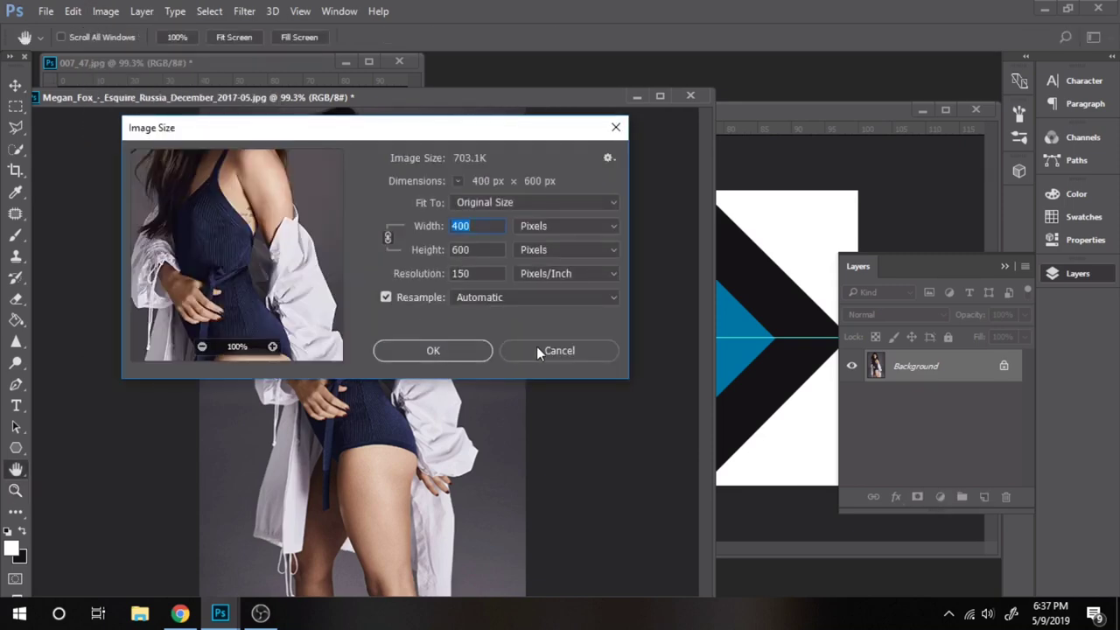
{"action": "left_click", "coordinate": [536, 349]}
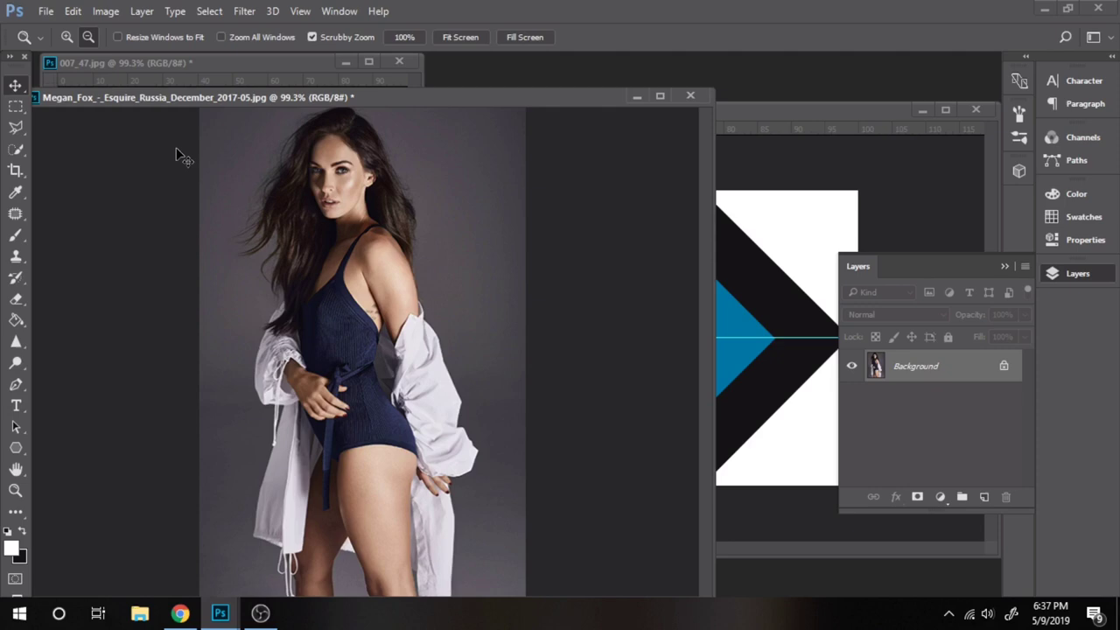
Drag the white-jacket portrait into the cover and clip it to Polygon 2.
{"action": "key", "text": "v"}
{"action": "left_click", "coordinate": [751, 330]}
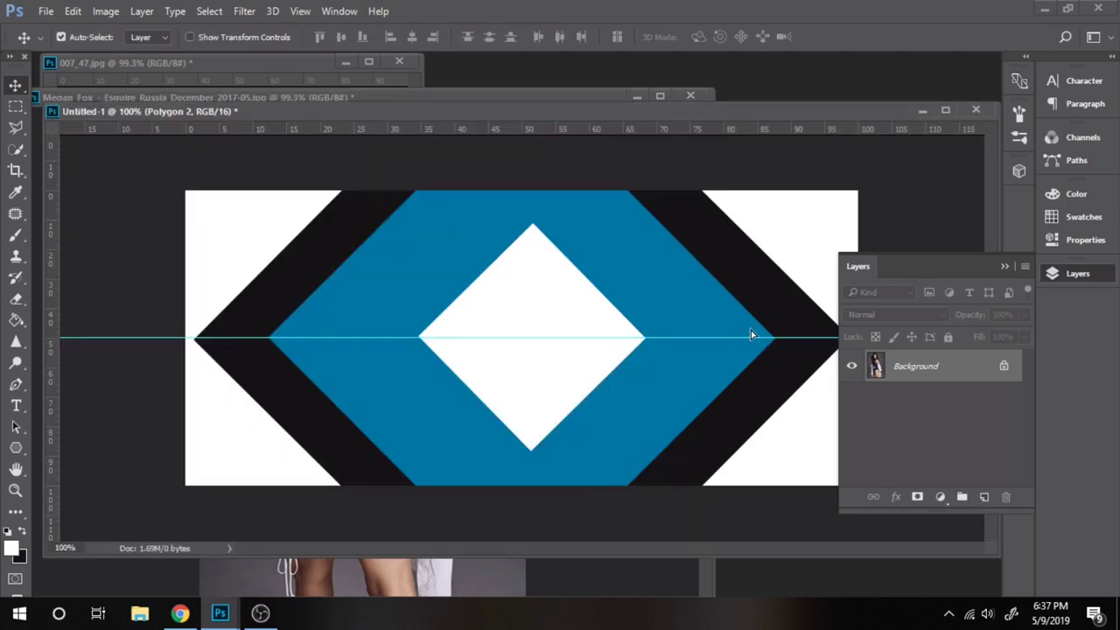
{"action": "mouse_move", "coordinate": [747, 326]}
{"action": "left_mouse_down"}
{"action": "mouse_move", "coordinate": [378, 248]}
{"action": "mouse_move", "coordinate": [399, 247]}
{"action": "left_mouse_up"}
{"action": "right_click", "coordinate": [925, 377]}
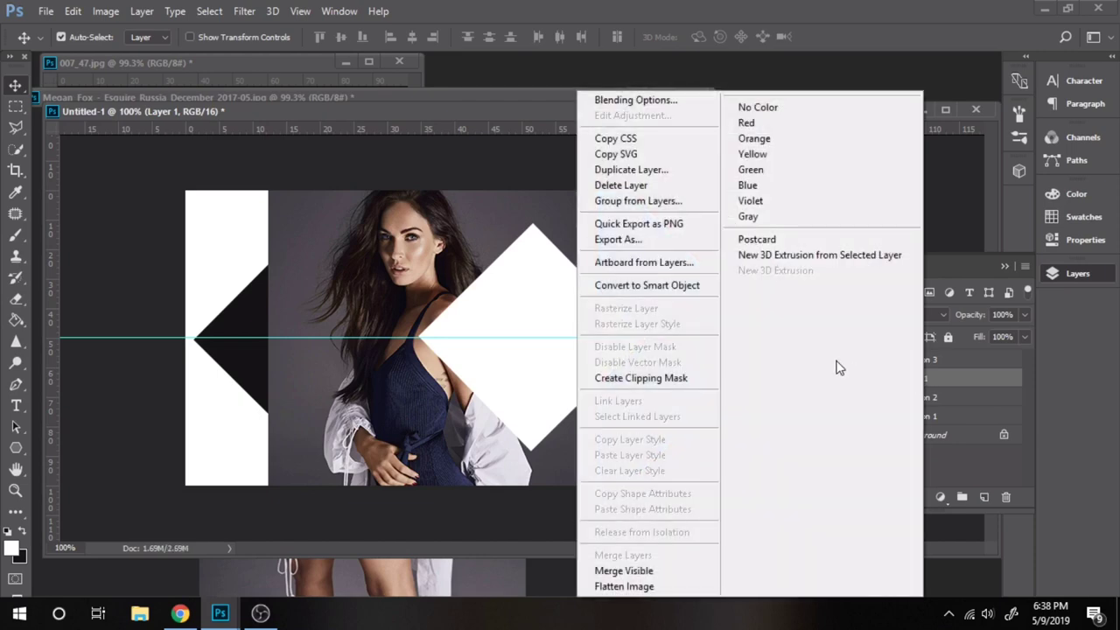
{"action": "left_click", "coordinate": [665, 378]}
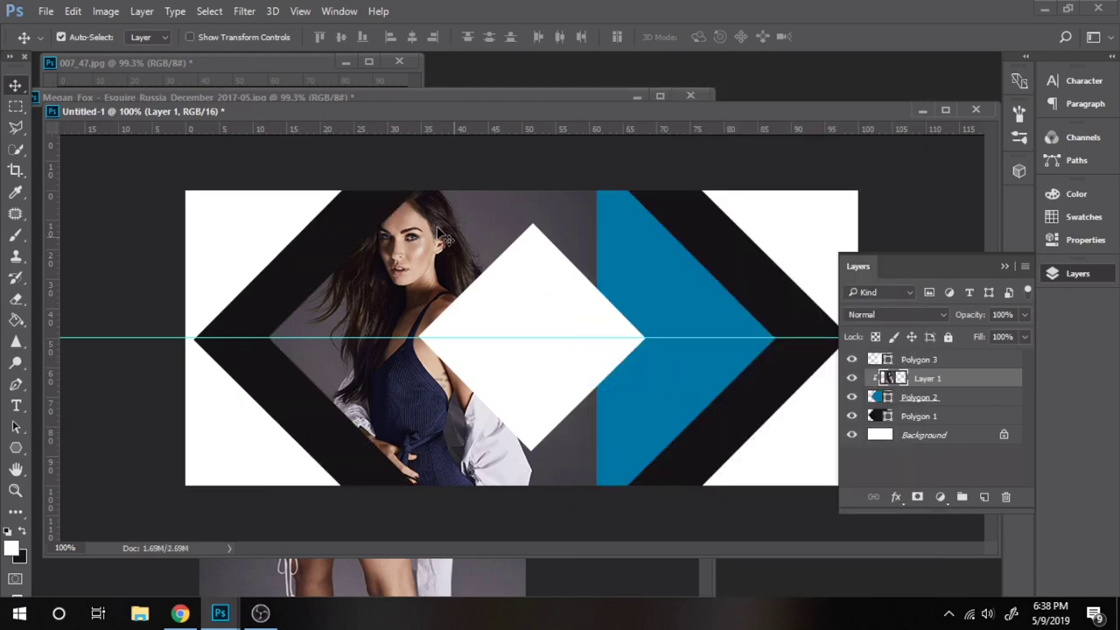
{"action": "left_click_drag", "start_coordinate": [440, 236], "coordinate": [442, 241]}
Check the graffiti-wall photo's image size without changing it.
{"action": "left_click", "coordinate": [172, 65]}
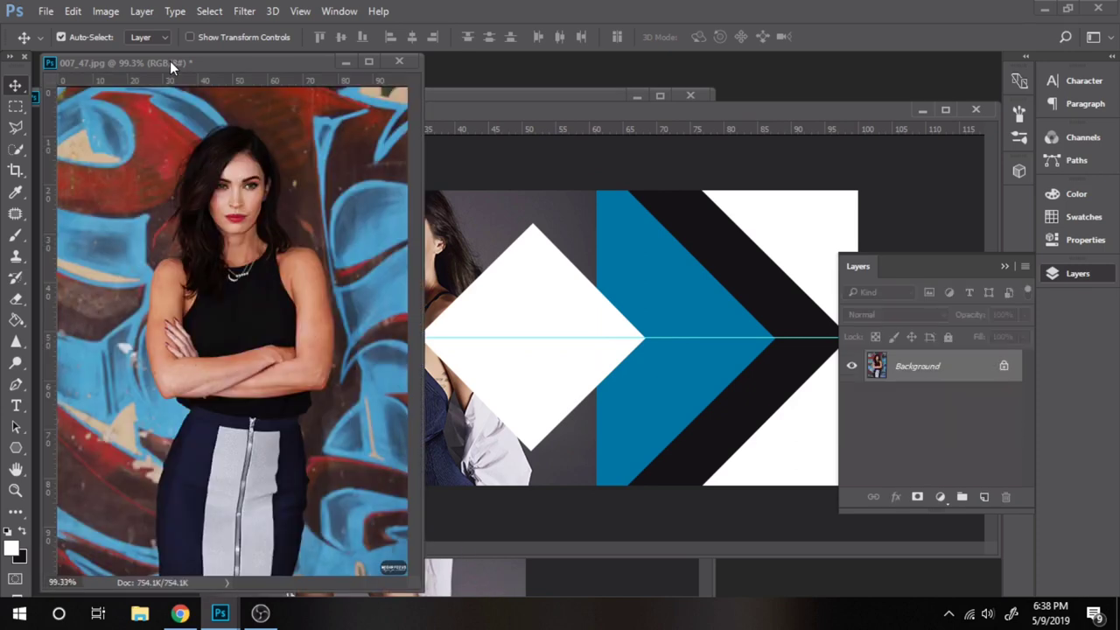
{"action": "left_click", "coordinate": [105, 11]}
{"action": "left_click", "coordinate": [157, 135]}
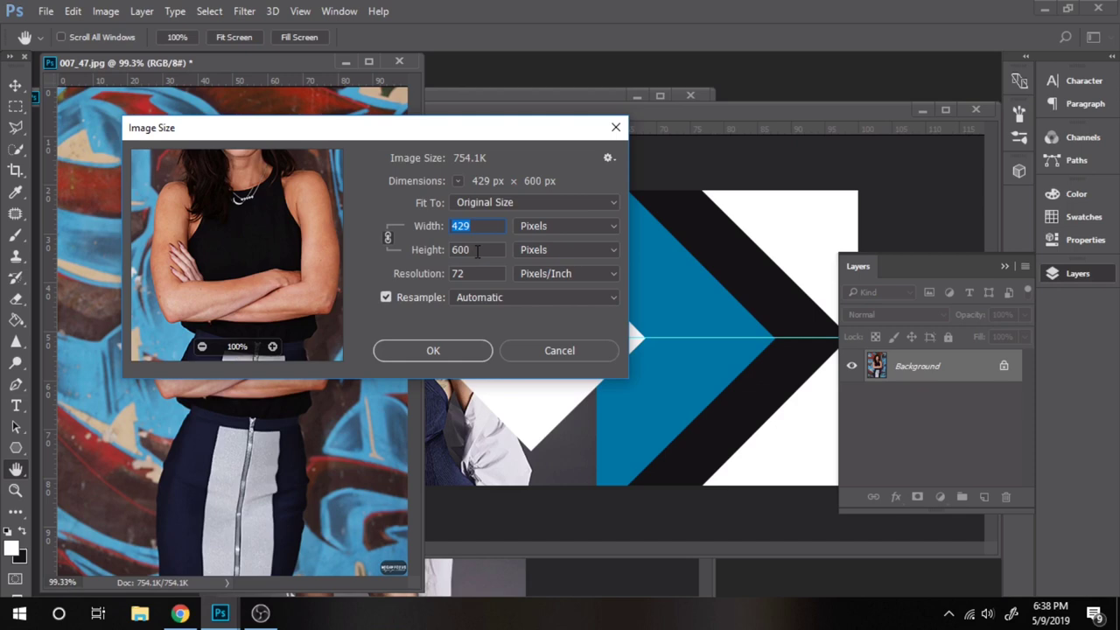
{"action": "left_click", "coordinate": [455, 340]}
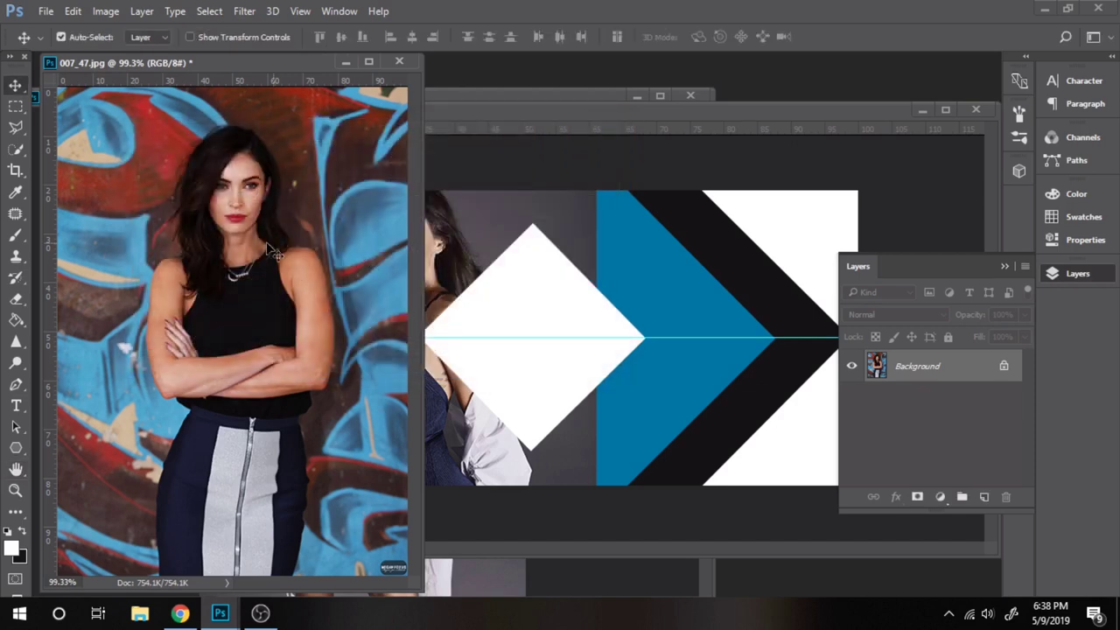
Clip the second woman's photo to the diamond below and shift it up and left.
{"action": "left_click", "coordinate": [633, 288]}
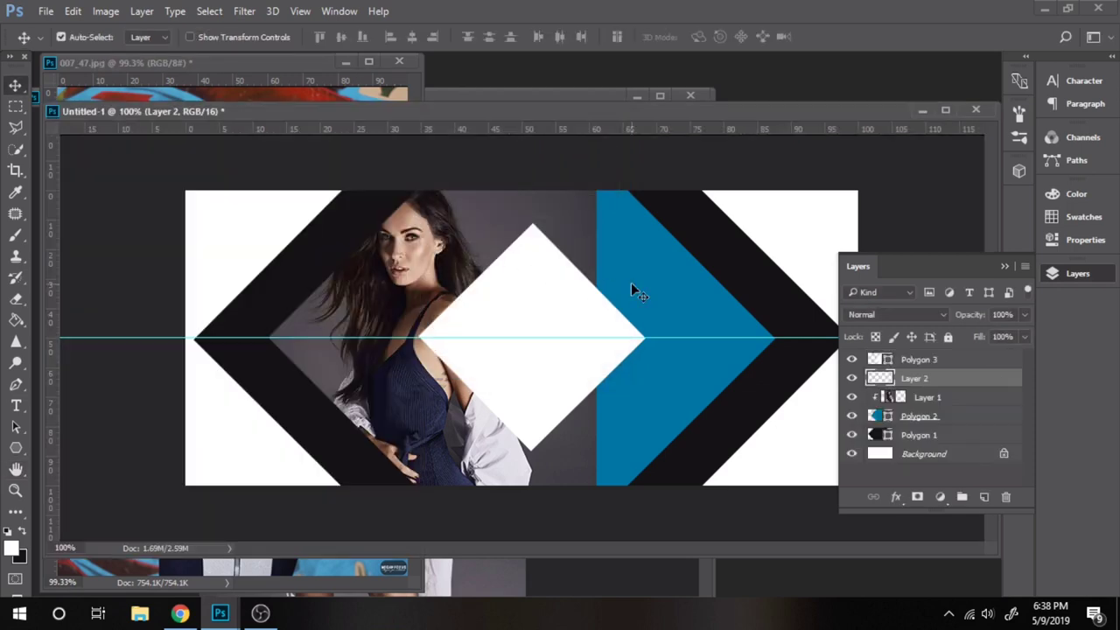
{"action": "right_click", "coordinate": [945, 378]}
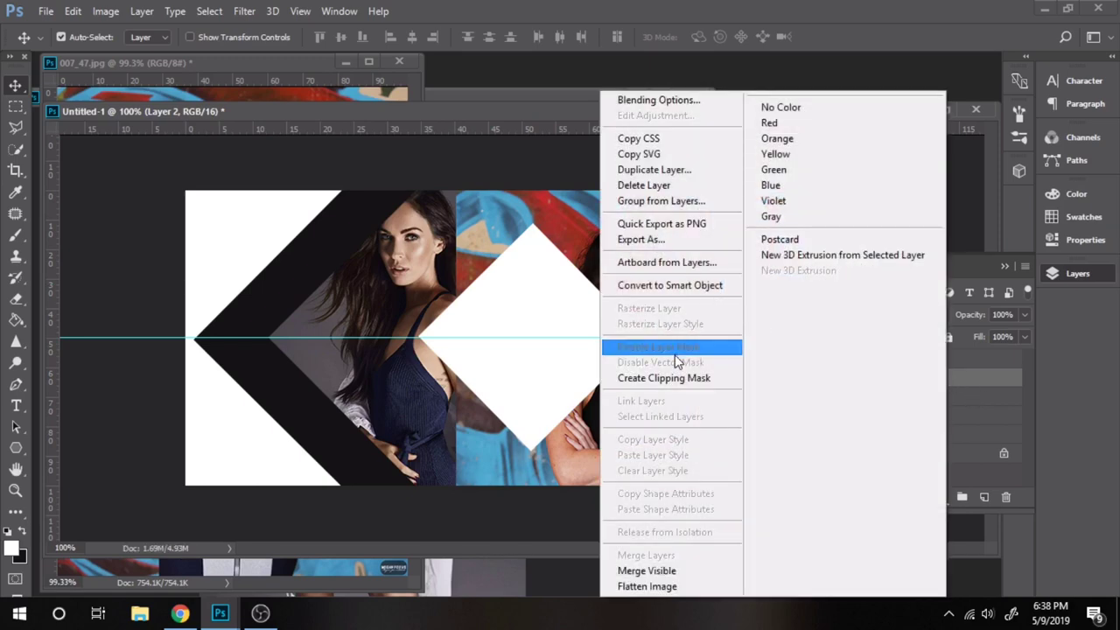
{"action": "left_click", "coordinate": [663, 377]}
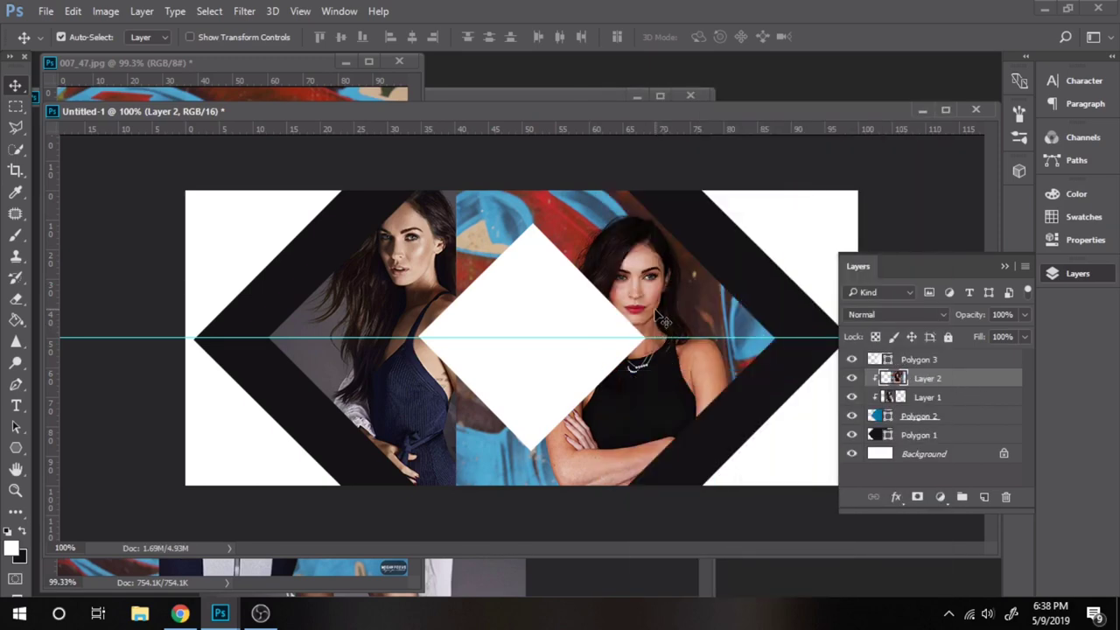
{"action": "left_click_drag", "start_coordinate": [652, 306], "coordinate": [617, 252]}
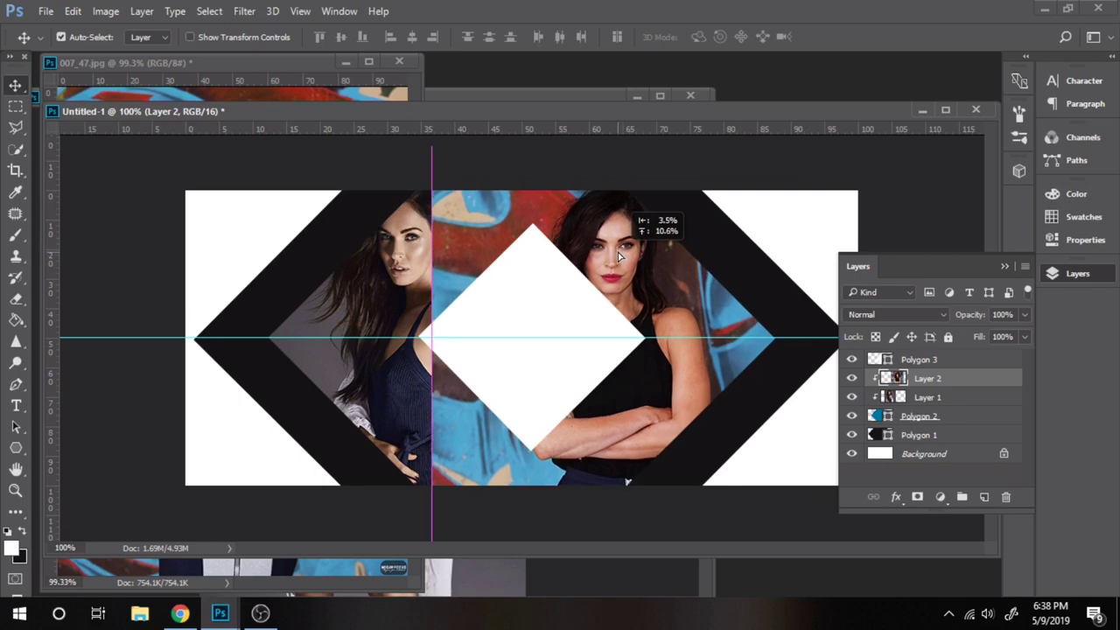
Erase the graffiti over the left woman and nudge the second photo right.
{"action": "key", "text": "e"}
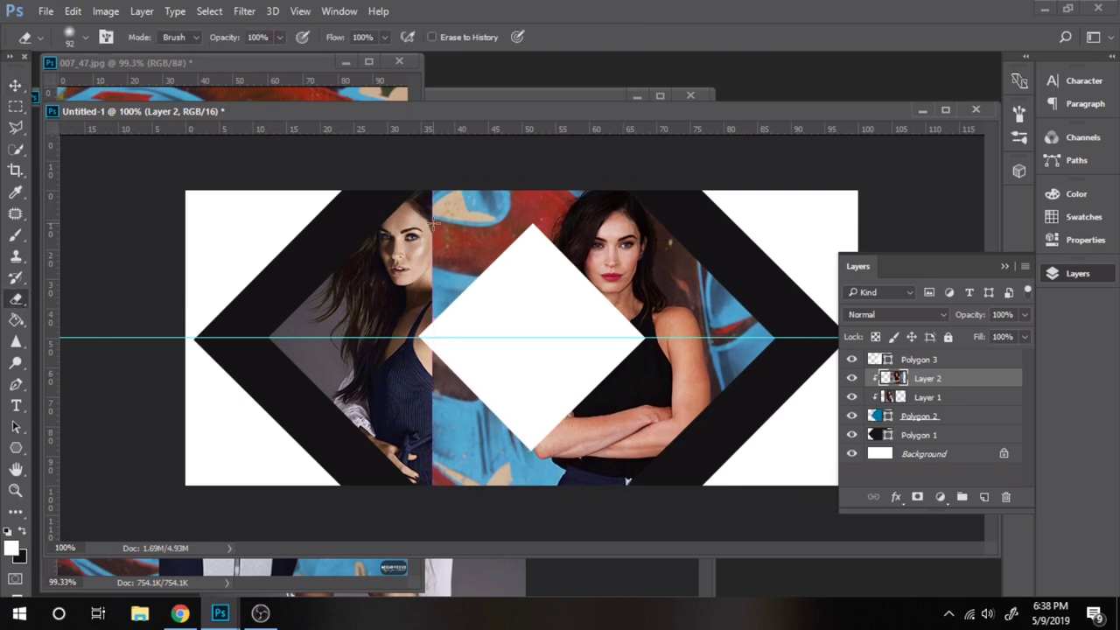
{"action": "mouse_move", "coordinate": [448, 207]}
{"action": "left_mouse_down"}
{"action": "mouse_move", "coordinate": [455, 302]}
{"action": "mouse_move", "coordinate": [429, 487]}
{"action": "mouse_move", "coordinate": [490, 464]}
{"action": "mouse_move", "coordinate": [530, 477]}
{"action": "left_mouse_up"}
{"action": "key", "text": "v"}
{"action": "left_click_drag", "start_coordinate": [612, 214], "coordinate": [631, 214]}
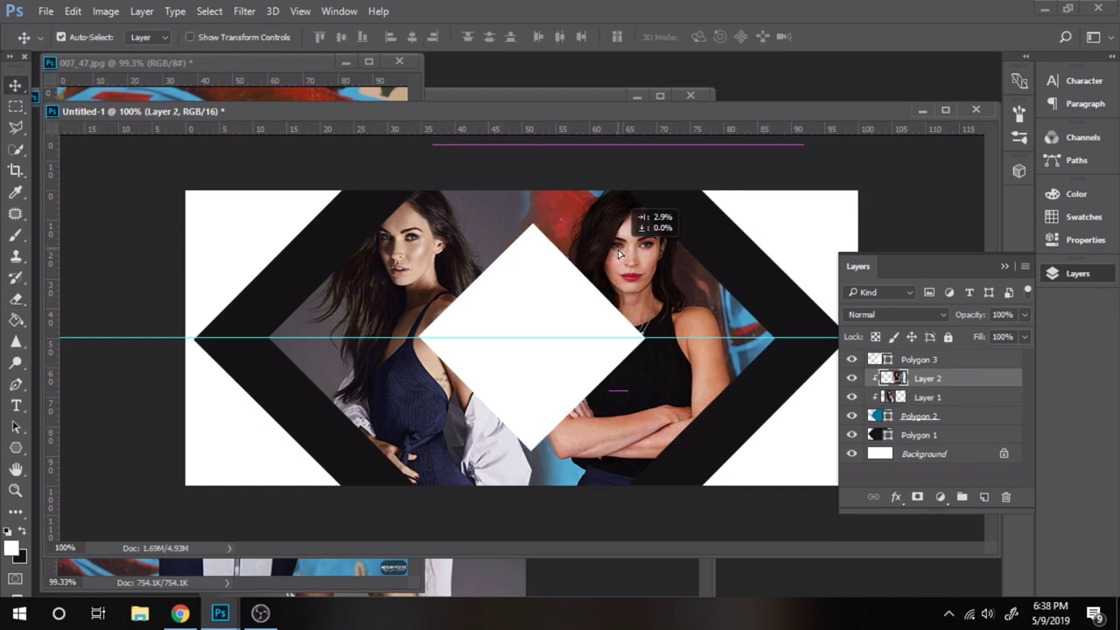
Tilt the left photo about 3.5°, reposition it, and shift the right photo and diamond left.
{"action": "left_click_drag", "start_coordinate": [358, 249], "coordinate": [429, 240]}
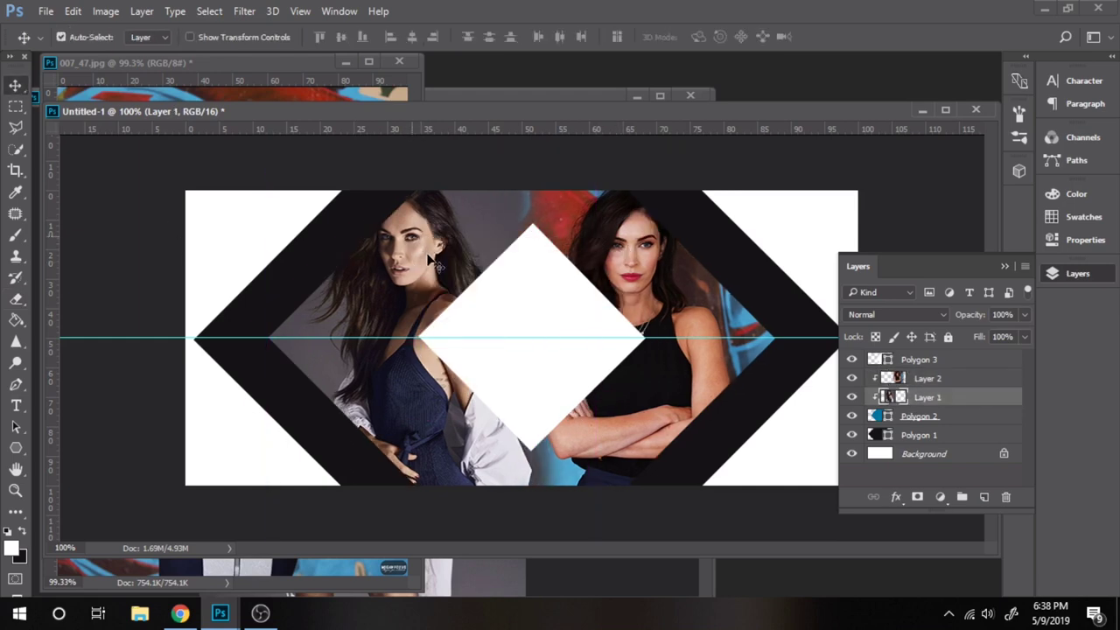
{"action": "key", "text": "ctrl+t"}
{"action": "right_click", "coordinate": [410, 259]}
{"action": "key", "text": "Escape"}
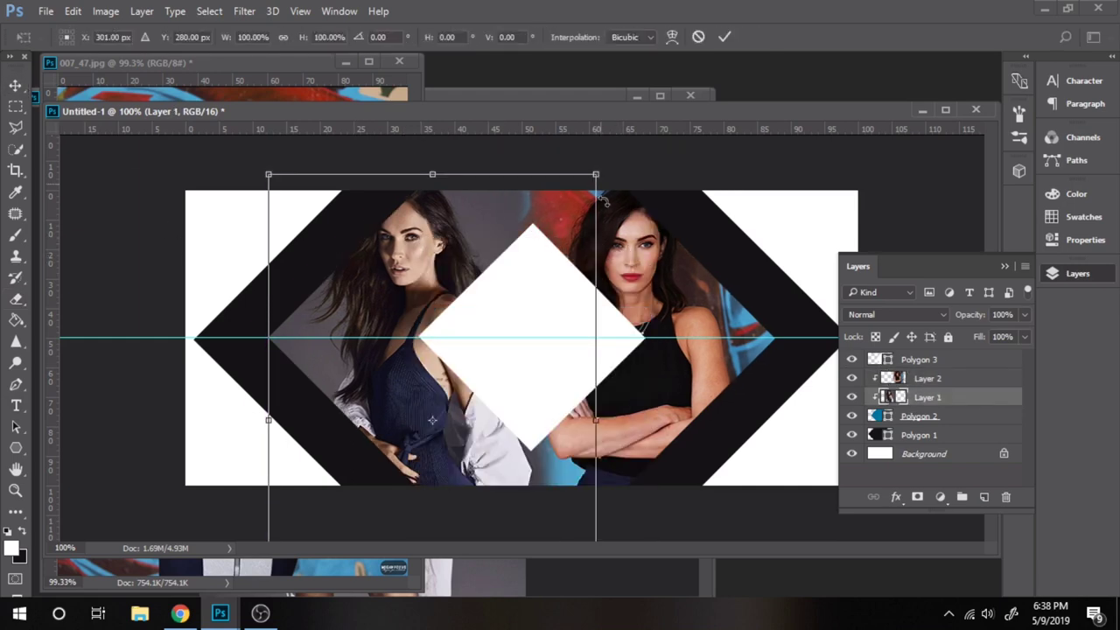
{"action": "left_click_drag", "start_coordinate": [603, 199], "coordinate": [468, 269]}
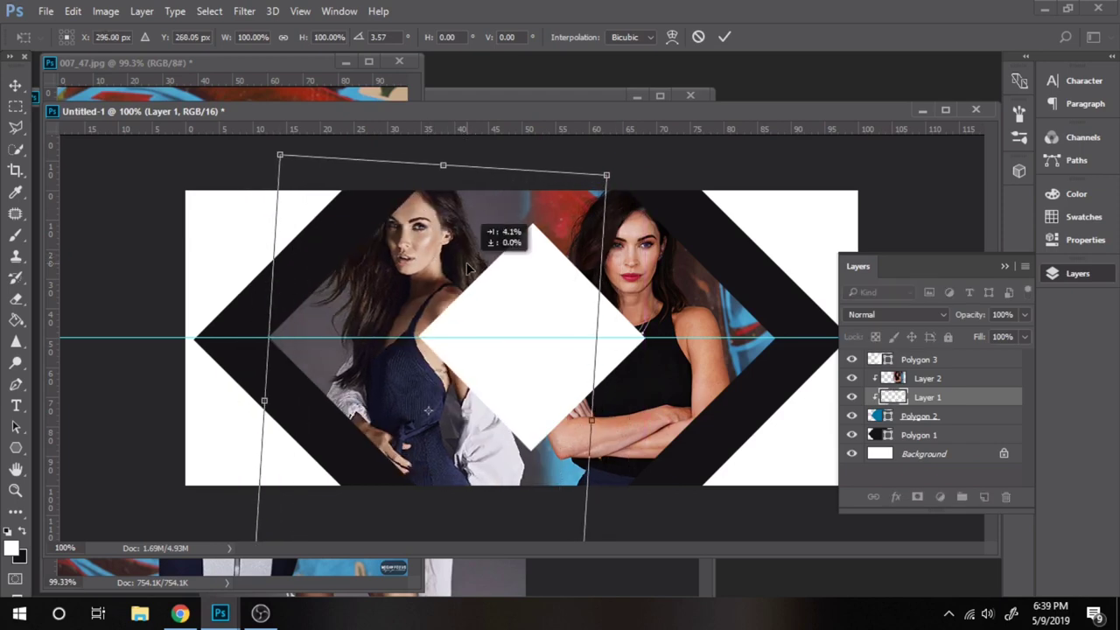
{"action": "mouse_move", "coordinate": [525, 291]}
{"action": "left_mouse_down"}
{"action": "mouse_move", "coordinate": [567, 273]}
{"action": "mouse_move", "coordinate": [603, 280]}
{"action": "left_mouse_up"}
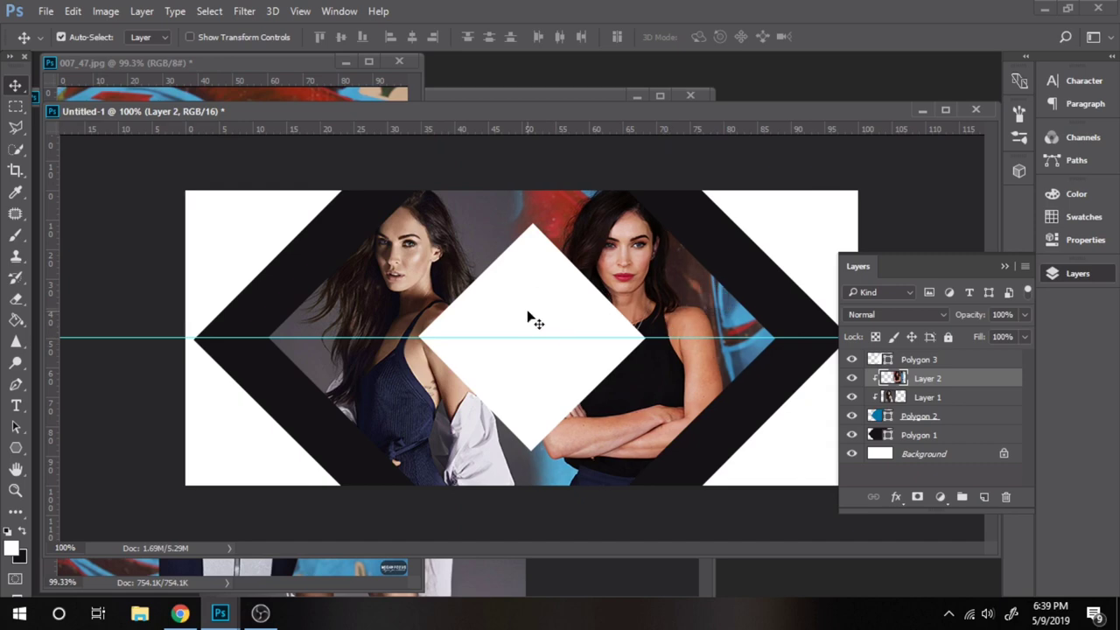
{"action": "left_click_drag", "start_coordinate": [531, 317], "coordinate": [522, 317]}
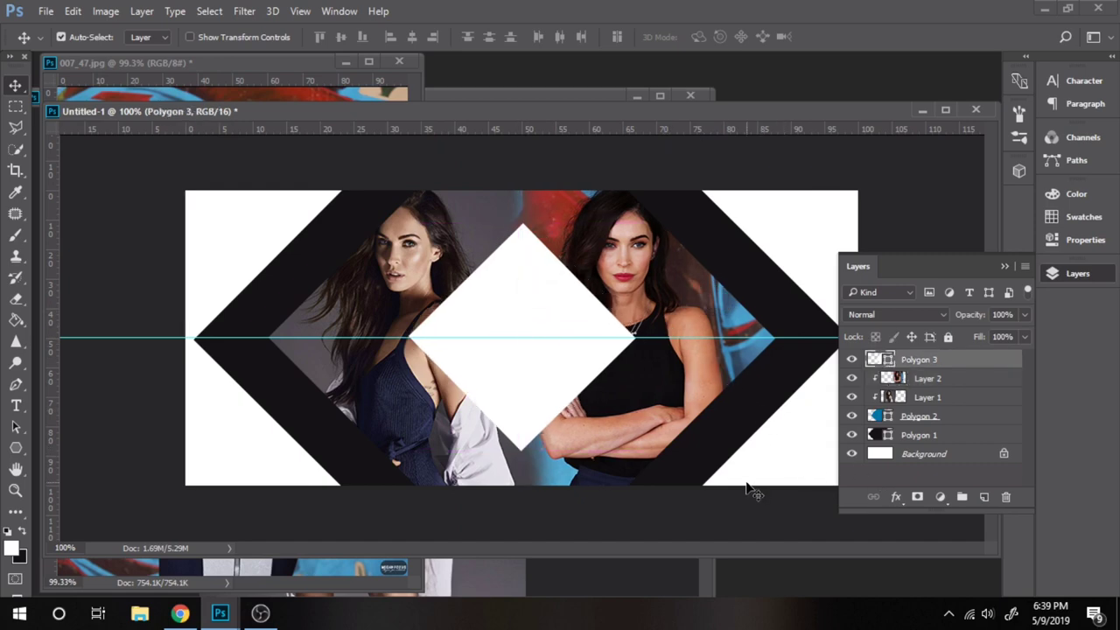
Add a Gradient Overlay layer style to the Polygon 1 outer frame via Blending Options.
{"action": "left_click", "coordinate": [876, 435]}
{"action": "right_click", "coordinate": [875, 436]}
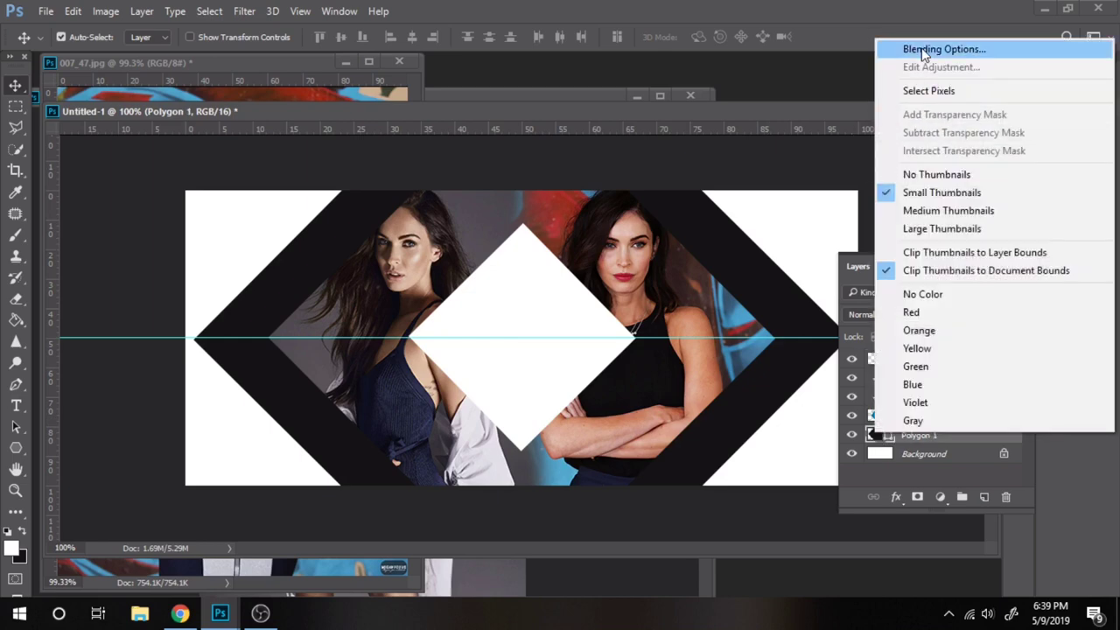
{"action": "left_click", "coordinate": [923, 50]}
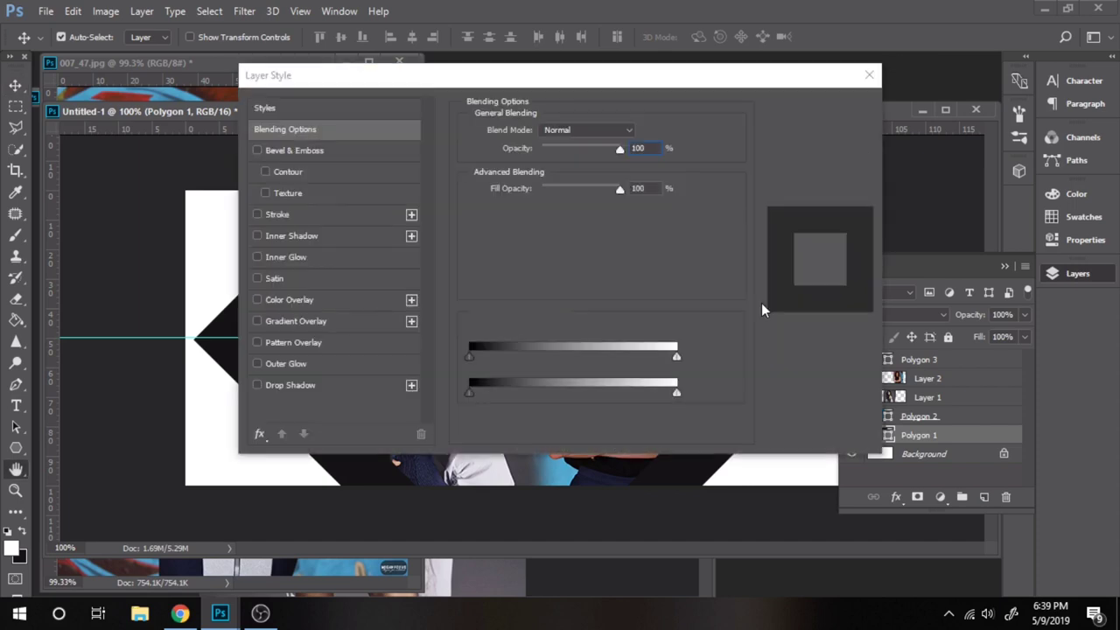
{"action": "left_click", "coordinate": [269, 320]}
{"action": "left_click_drag", "start_coordinate": [501, 83], "coordinate": [526, 442]}
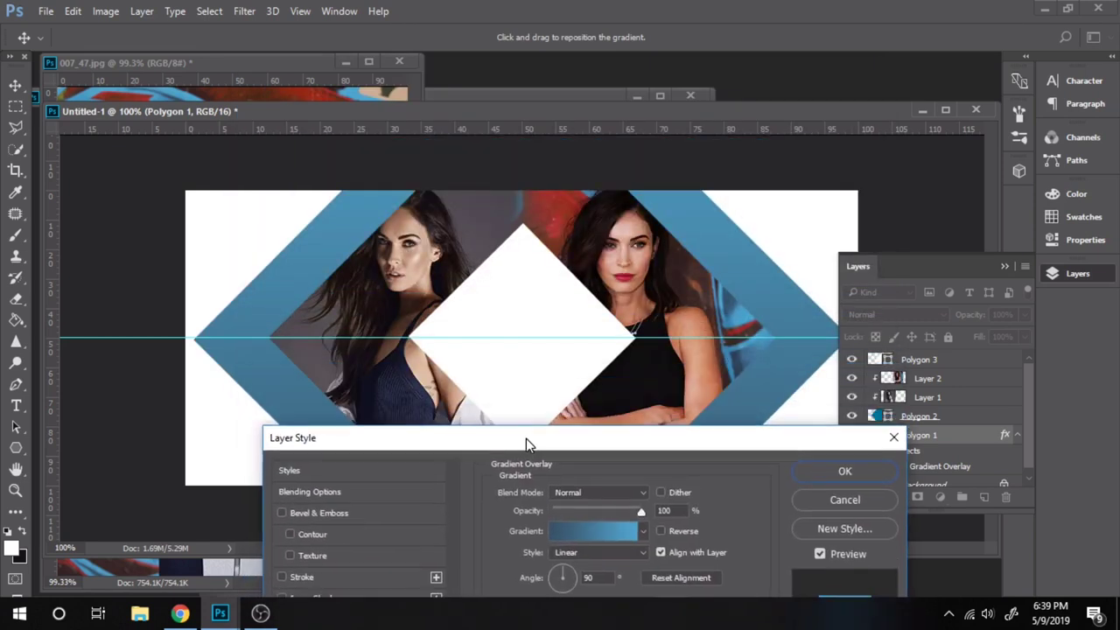
Set the frame gradient from #375365 on the left to #4fa5cb on the right and apply the style.
{"action": "left_click", "coordinate": [575, 531]}
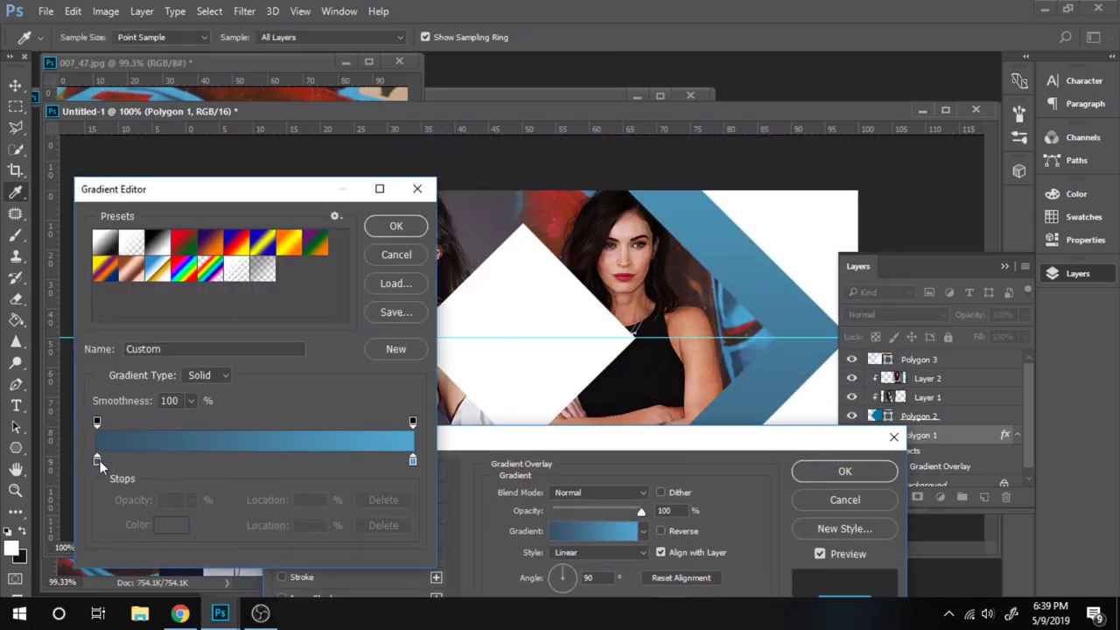
{"action": "left_click", "coordinate": [98, 459]}
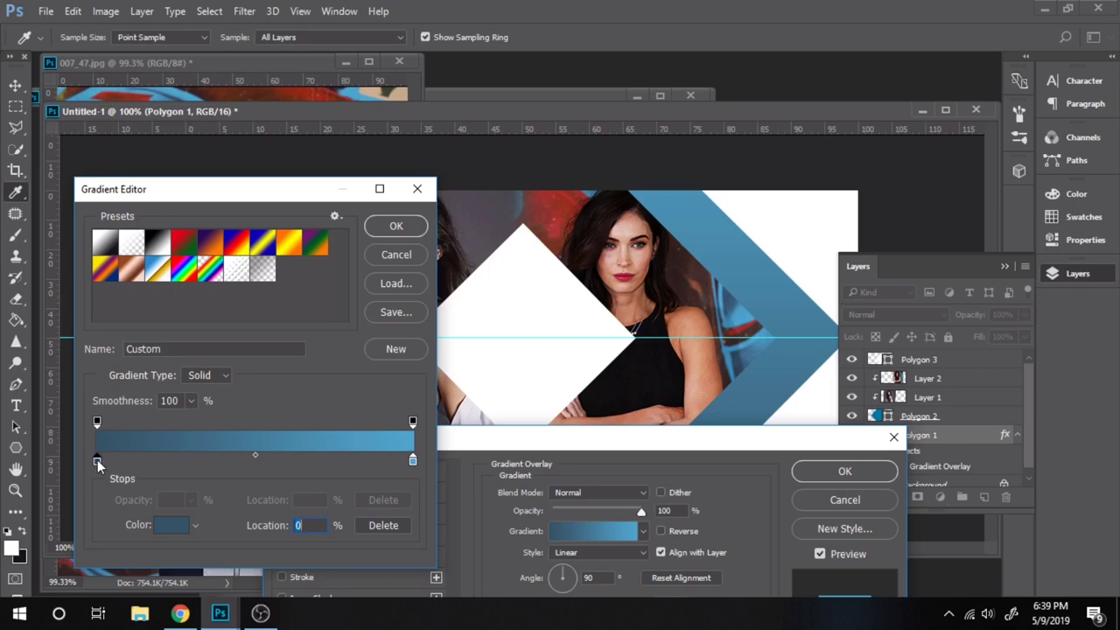
{"action": "double_click", "coordinate": [97, 459]}
{"action": "left_click", "coordinate": [660, 385]}
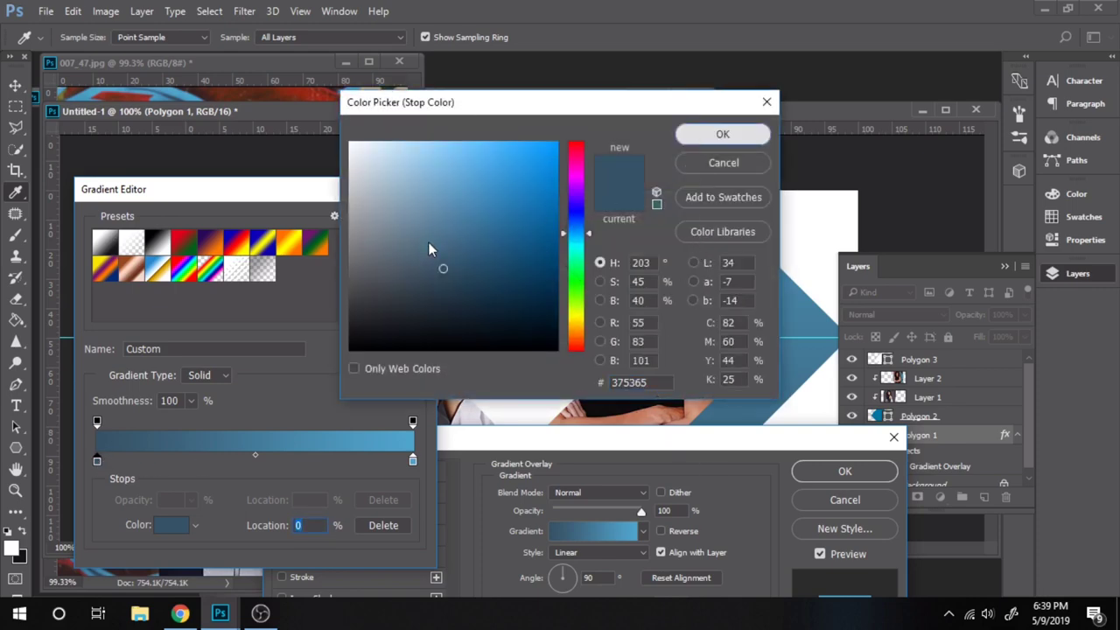
{"action": "key", "text": "Return"}
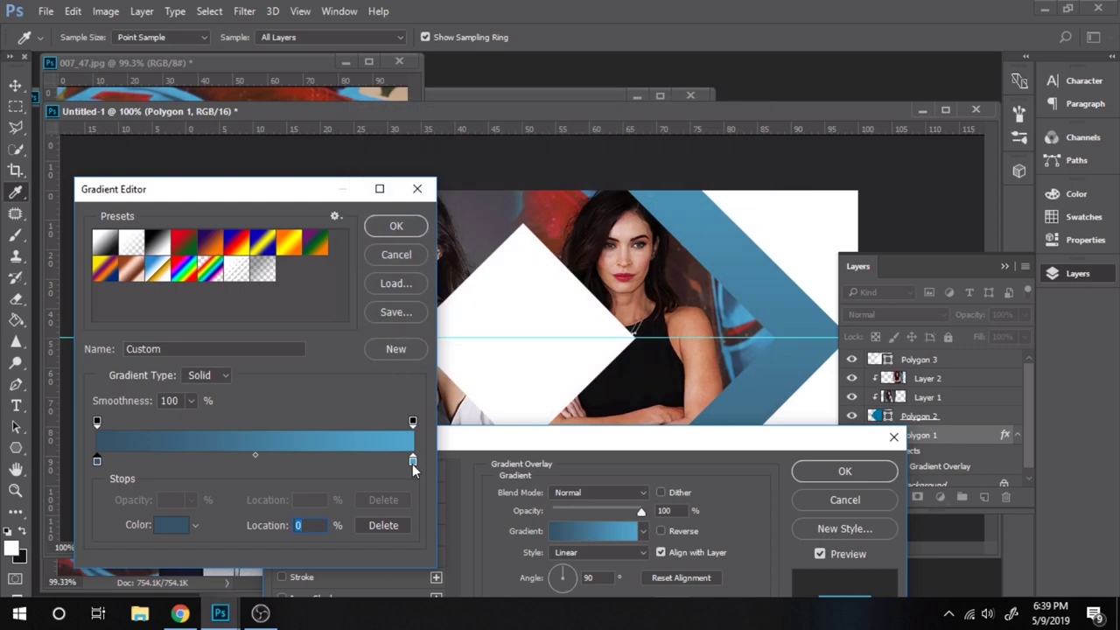
{"action": "double_click", "coordinate": [412, 461]}
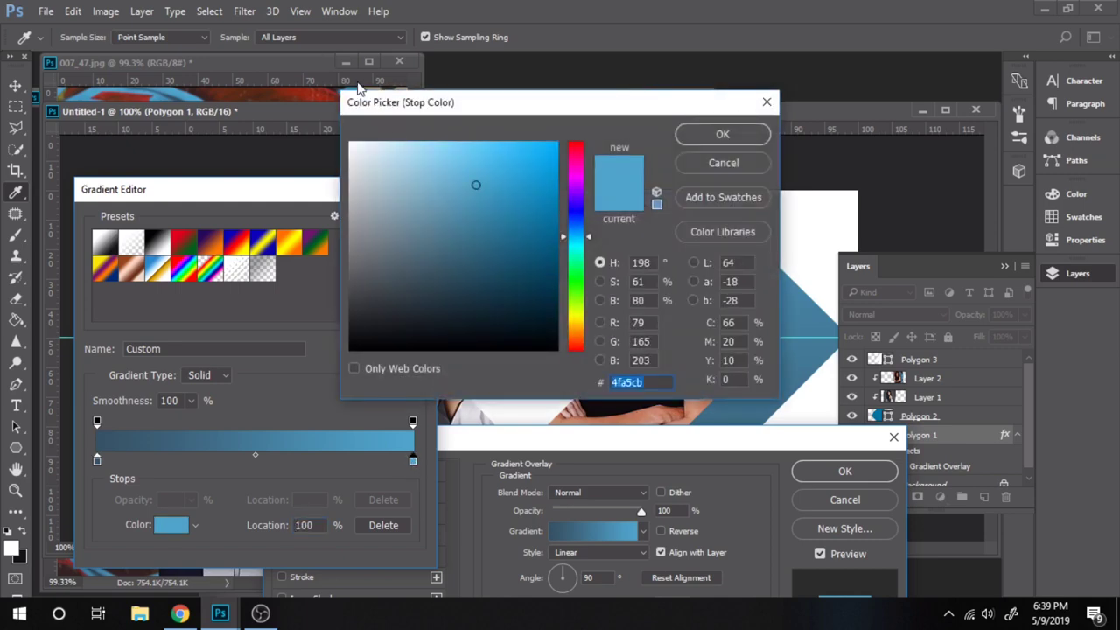
{"action": "left_click", "coordinate": [653, 385]}
{"action": "left_click", "coordinate": [716, 137]}
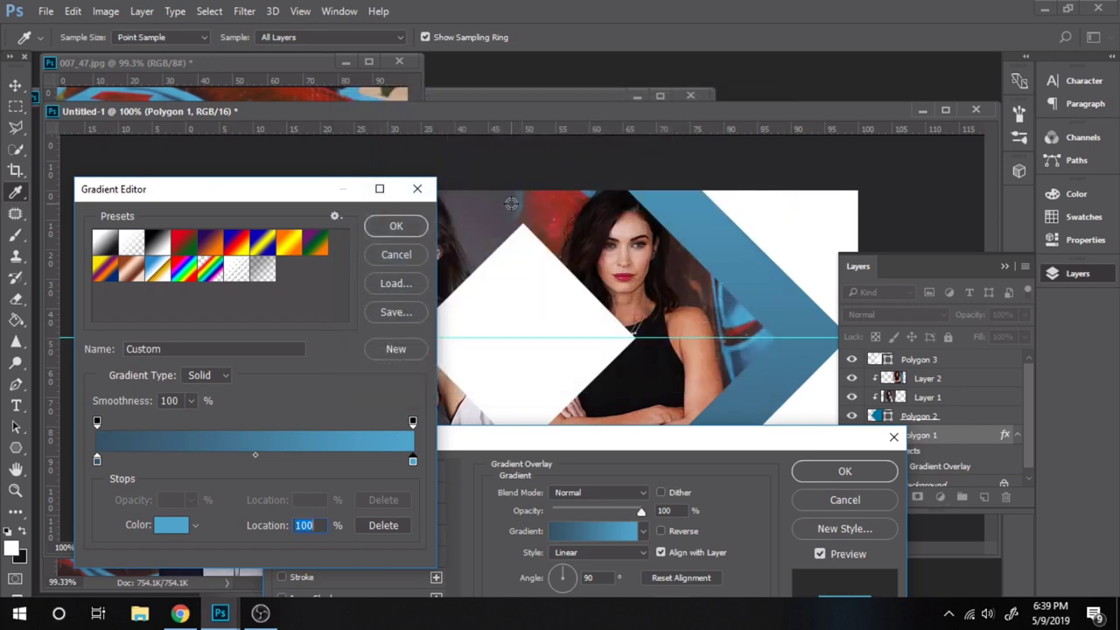
{"action": "left_click", "coordinate": [415, 228]}
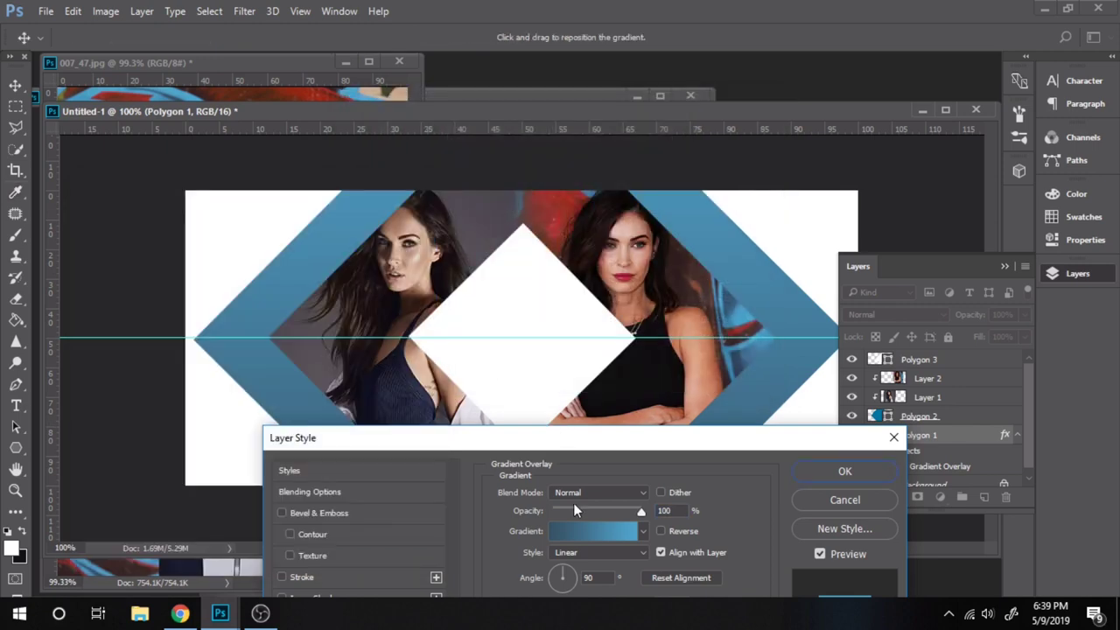
{"action": "left_click_drag", "start_coordinate": [555, 442], "coordinate": [569, 302]}
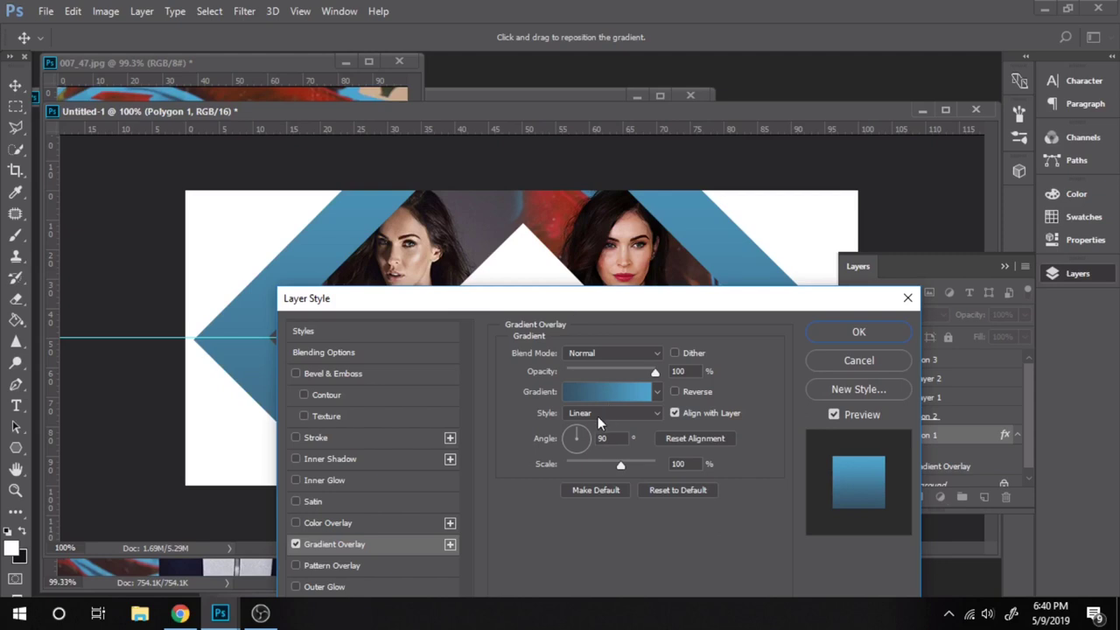
{"action": "left_click", "coordinate": [853, 333]}
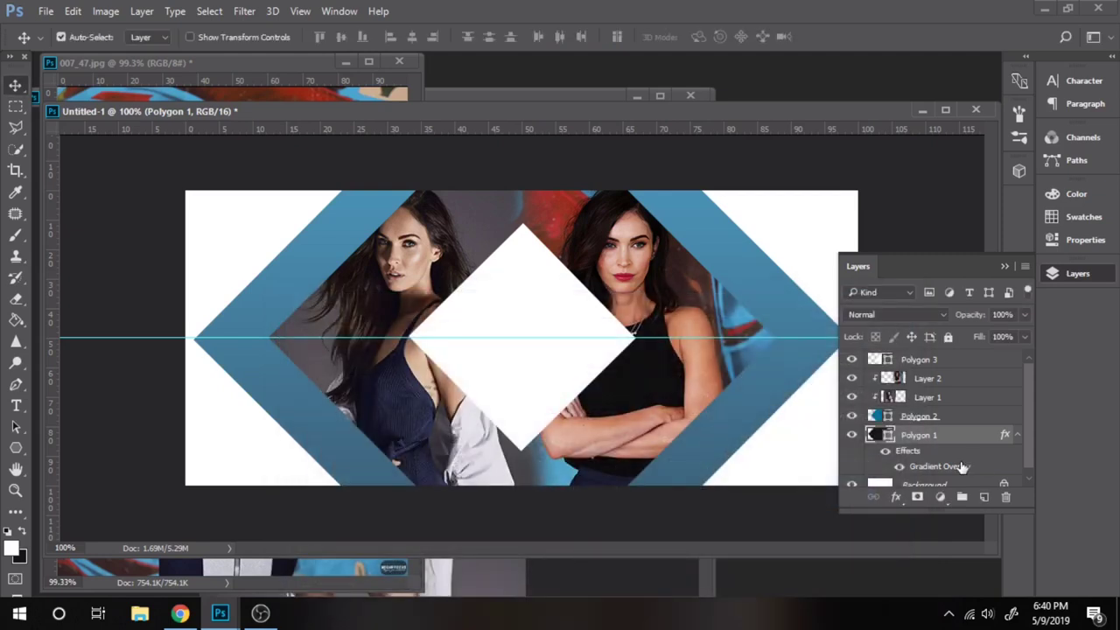
Fill the white Background layer with black using the Paint Bucket.
{"action": "scroll", "coordinate": [960, 466], "scroll_direction": "down", "scroll_amount": 1}
{"action": "left_click", "coordinate": [933, 481]}
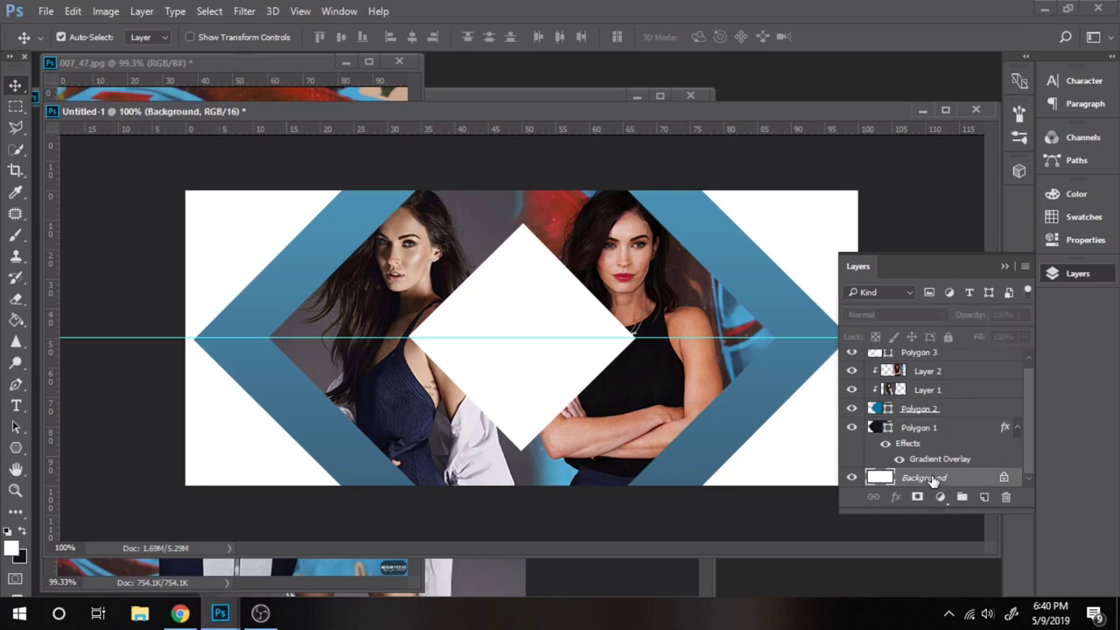
{"action": "left_click", "coordinate": [21, 534]}
{"action": "left_click", "coordinate": [16, 320]}
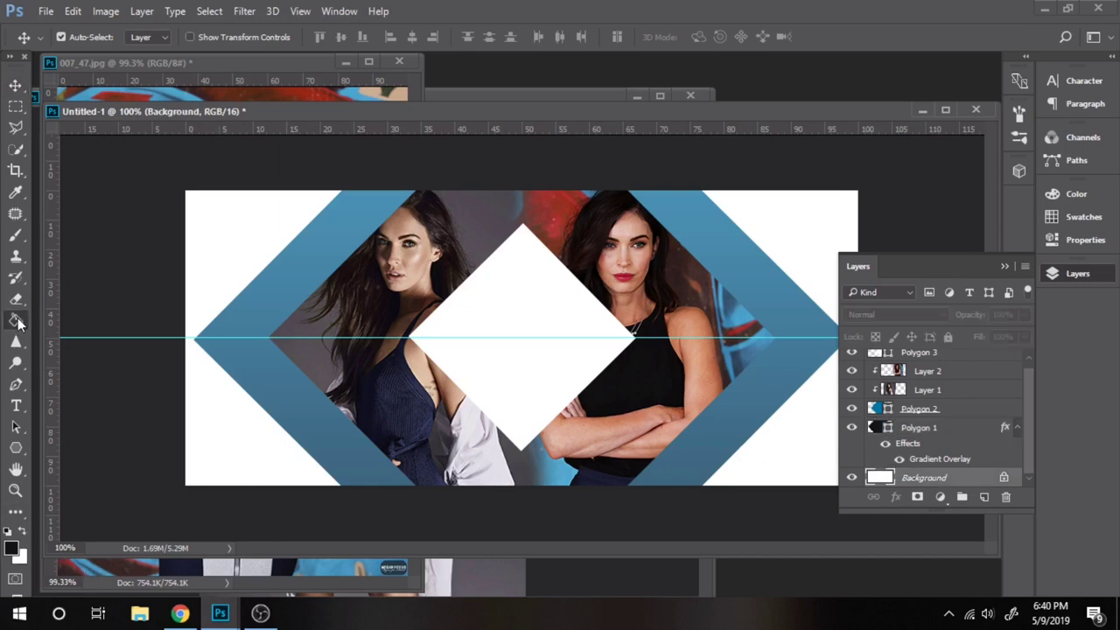
{"action": "left_click", "coordinate": [225, 233]}
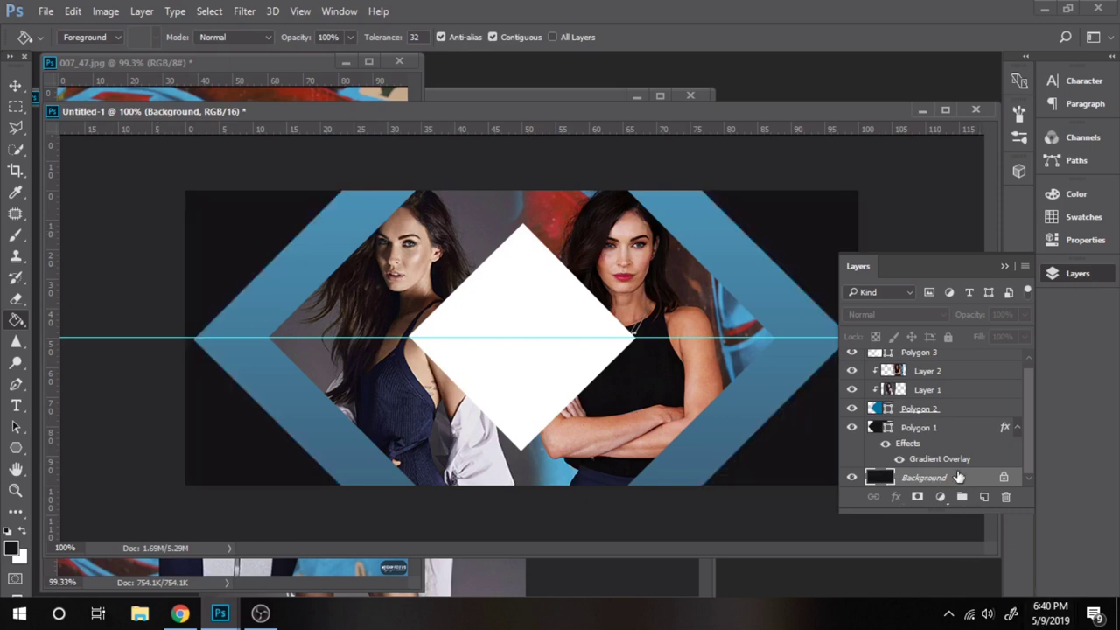
Desaturate the right photo (Layer 2) and the left photo to grayscale.
{"action": "scroll", "coordinate": [926, 400], "scroll_direction": "up", "scroll_amount": 1}
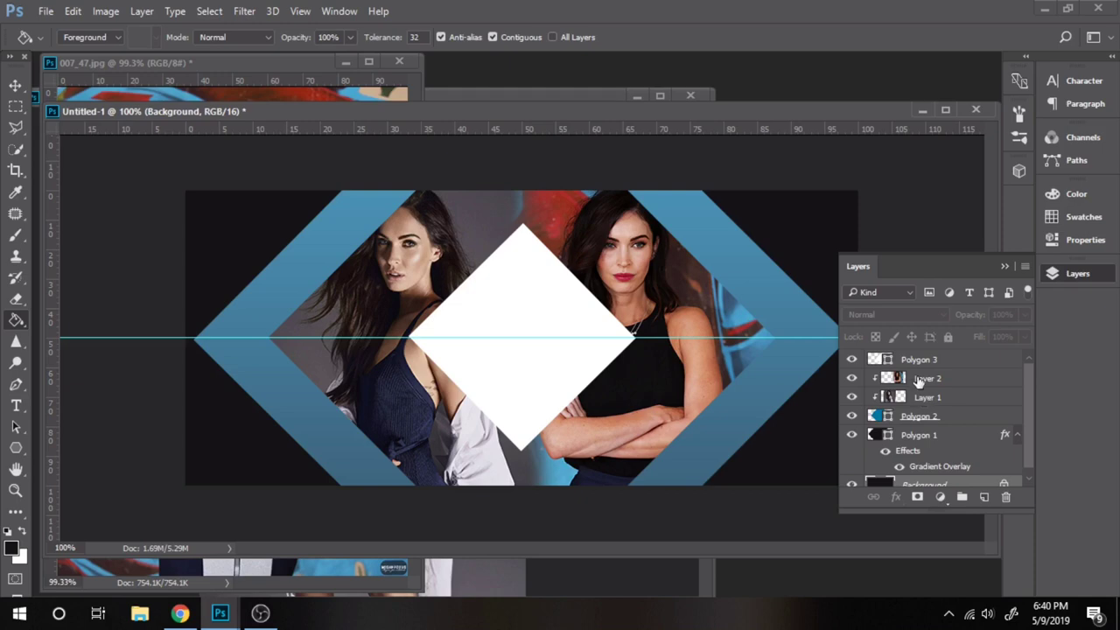
{"action": "left_click", "coordinate": [918, 381]}
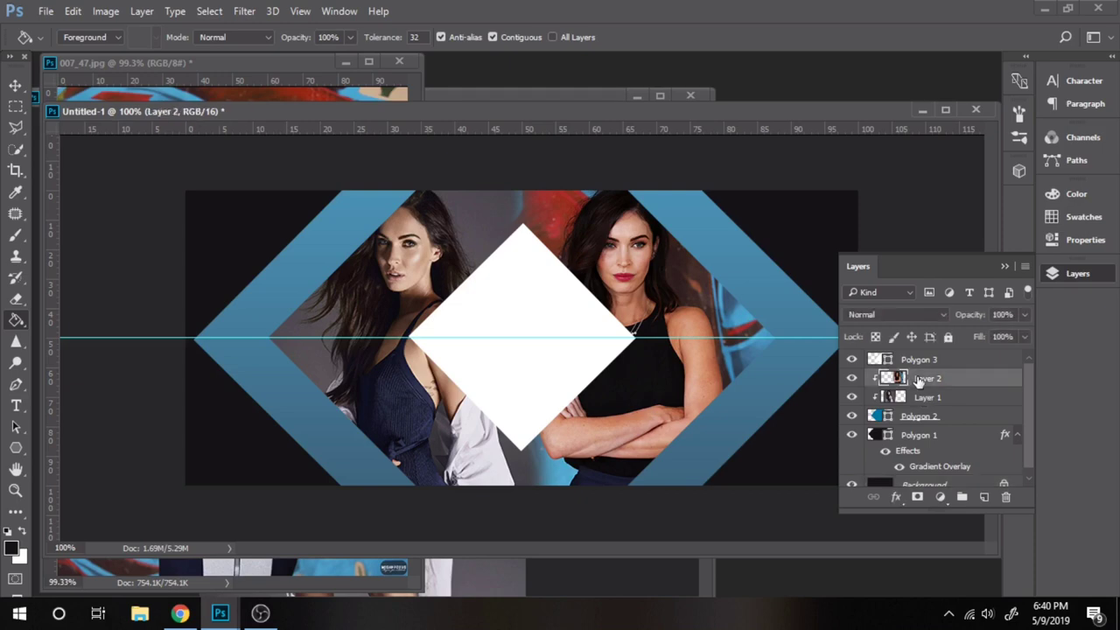
{"action": "left_click", "coordinate": [100, 11]}
{"action": "mouse_move", "coordinate": [130, 53]}
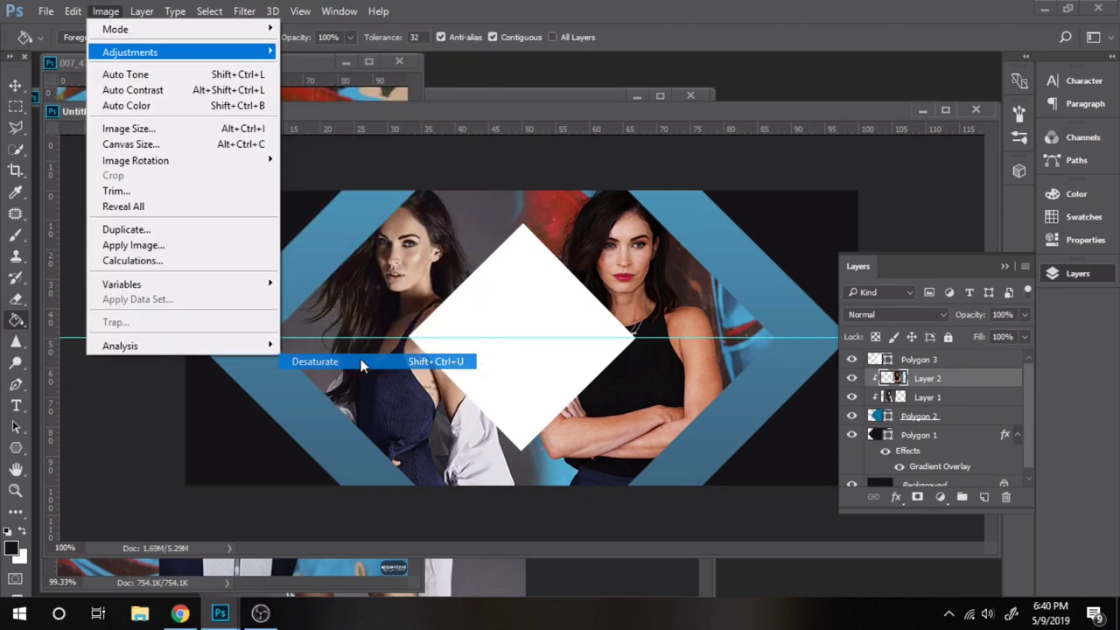
{"action": "left_click", "coordinate": [361, 361]}
{"action": "left_click", "coordinate": [921, 399]}
{"action": "left_click", "coordinate": [105, 10]}
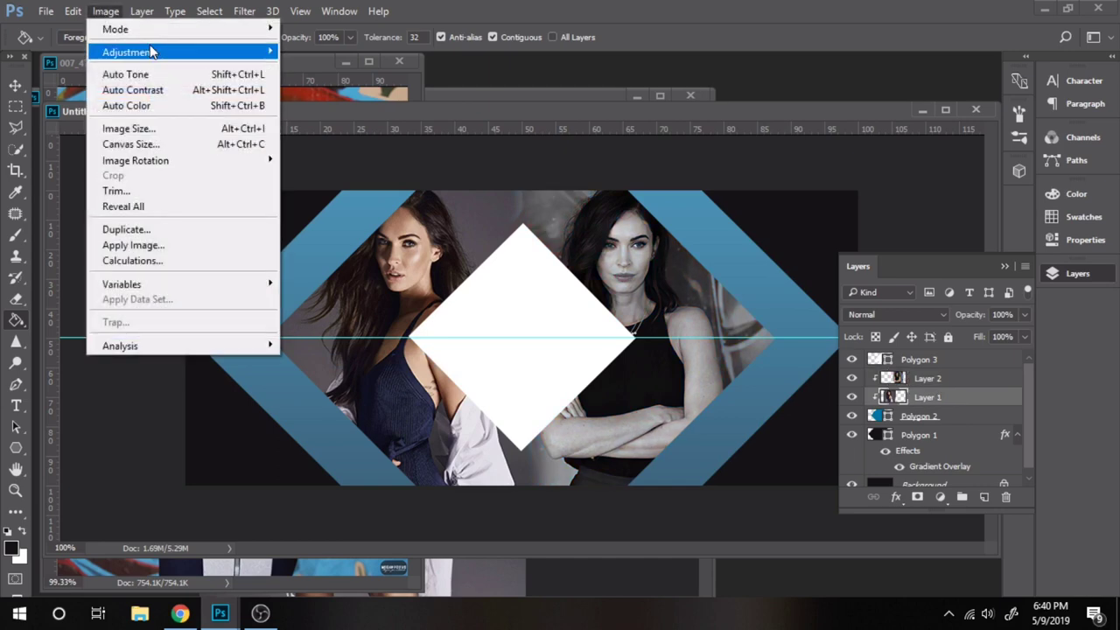
{"action": "left_click", "coordinate": [375, 362]}
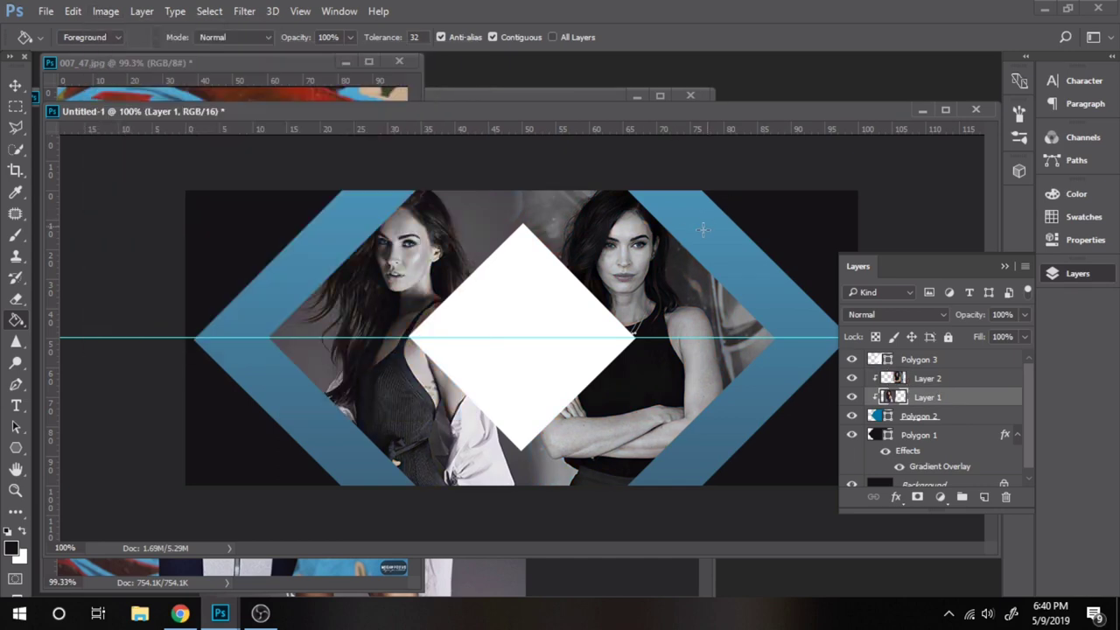
{"action": "left_click", "coordinate": [16, 405]}
Add the PHOTOGRAPHY title, fix its spelling, and centre it in the white diamond.
{"action": "left_click", "coordinate": [479, 338]}
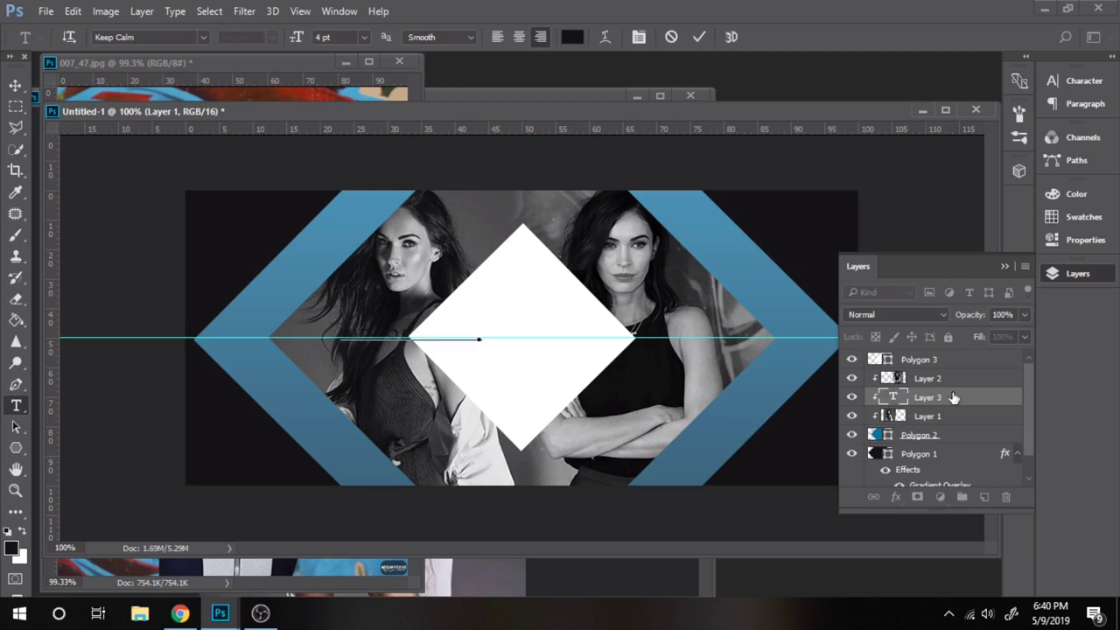
{"action": "left_click_drag", "start_coordinate": [954, 398], "coordinate": [945, 357]}
{"action": "key", "text": "v"}
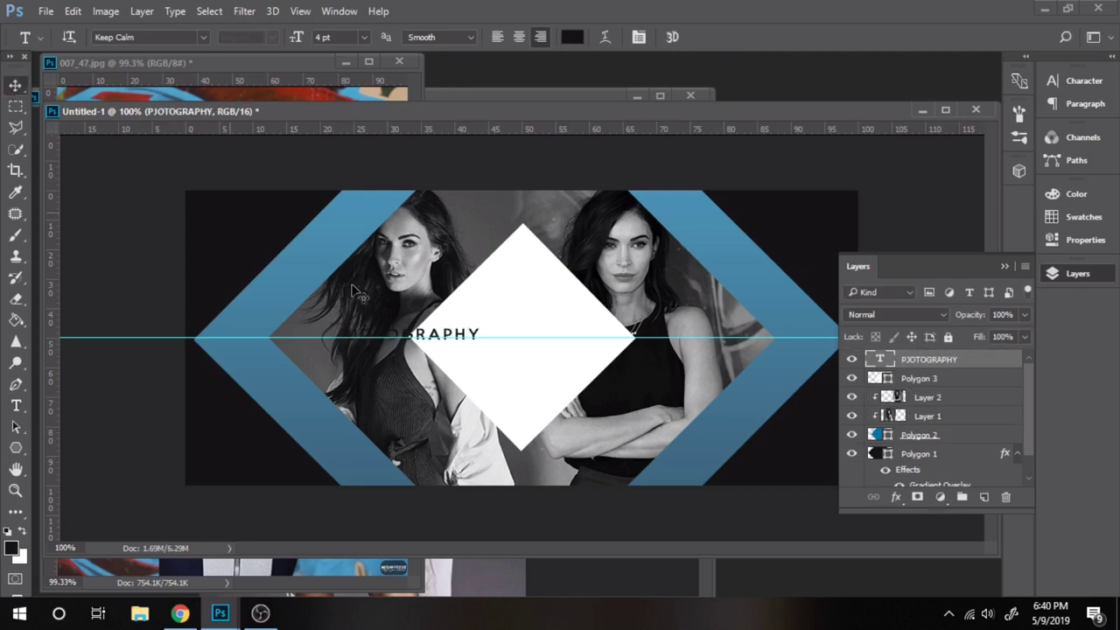
{"action": "left_click_drag", "start_coordinate": [475, 342], "coordinate": [593, 342]}
{"action": "left_click", "coordinate": [15, 405]}
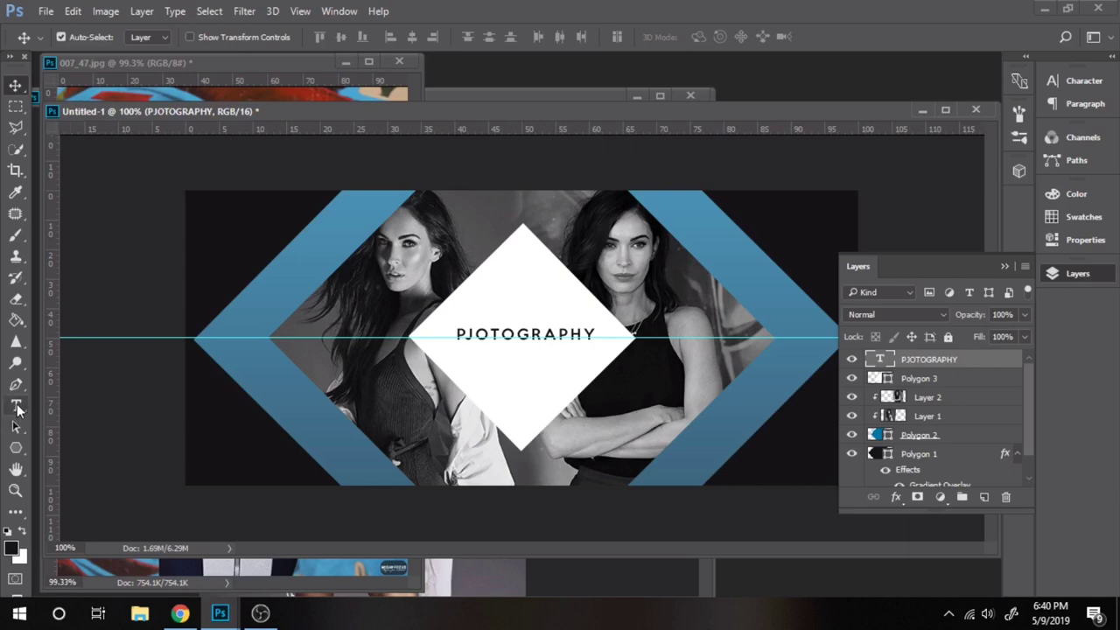
{"action": "left_click", "coordinate": [475, 333]}
{"action": "type", "text": "H"}
{"action": "left_click", "coordinate": [16, 85]}
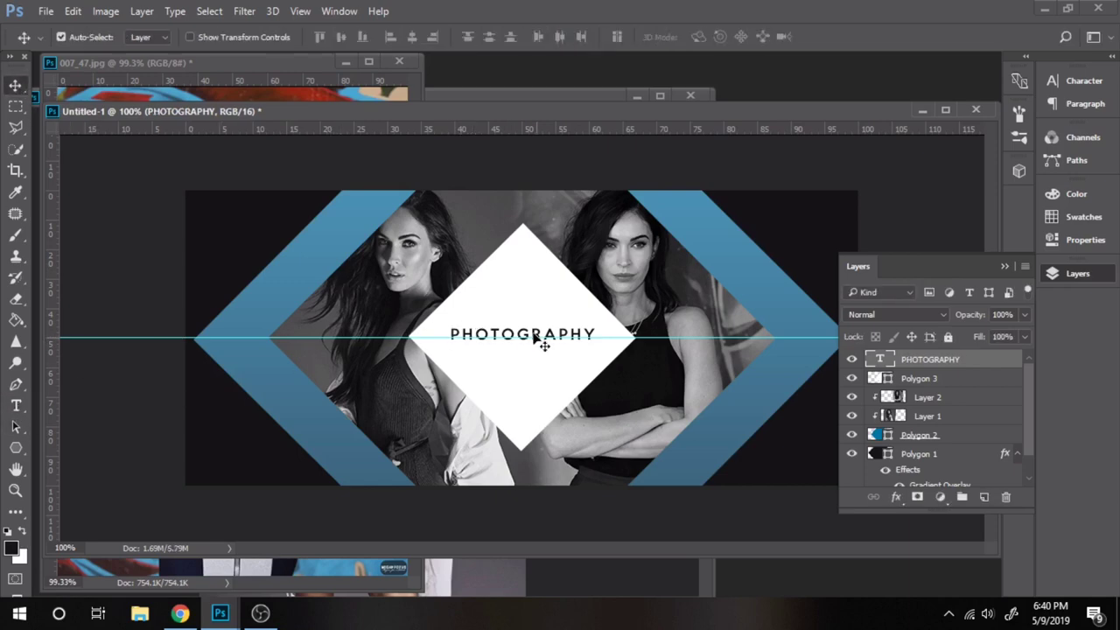
{"action": "left_click_drag", "start_coordinate": [540, 342], "coordinate": [540, 354]}
Set PHOTOGRAPHY's letter spacing to 200 in the Character panel.
{"action": "left_click", "coordinate": [1079, 86]}
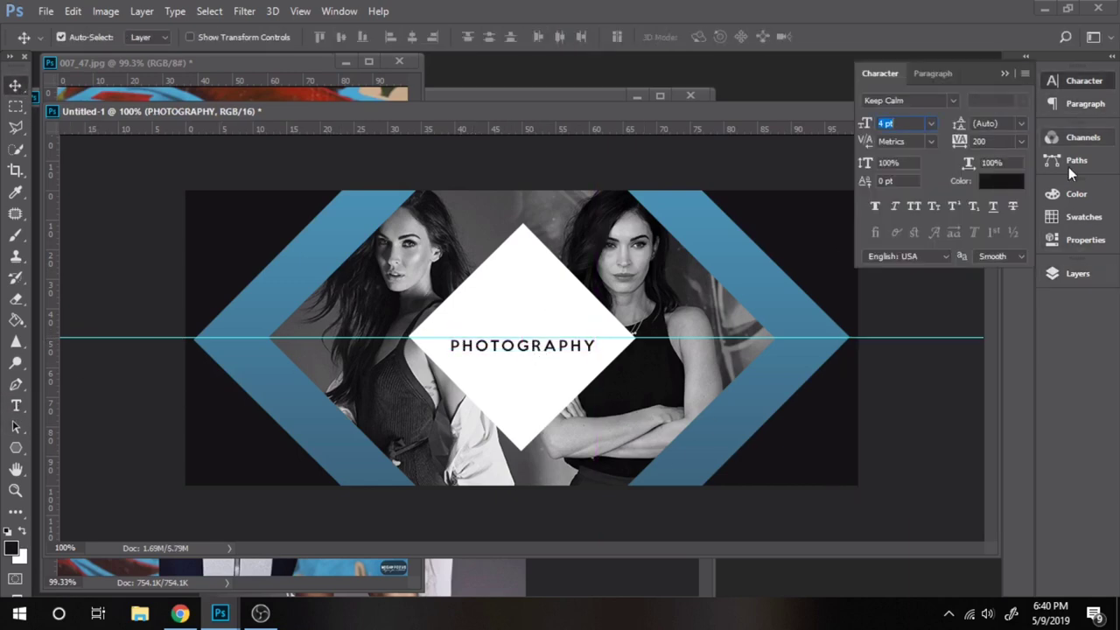
{"action": "left_click", "coordinate": [1021, 140]}
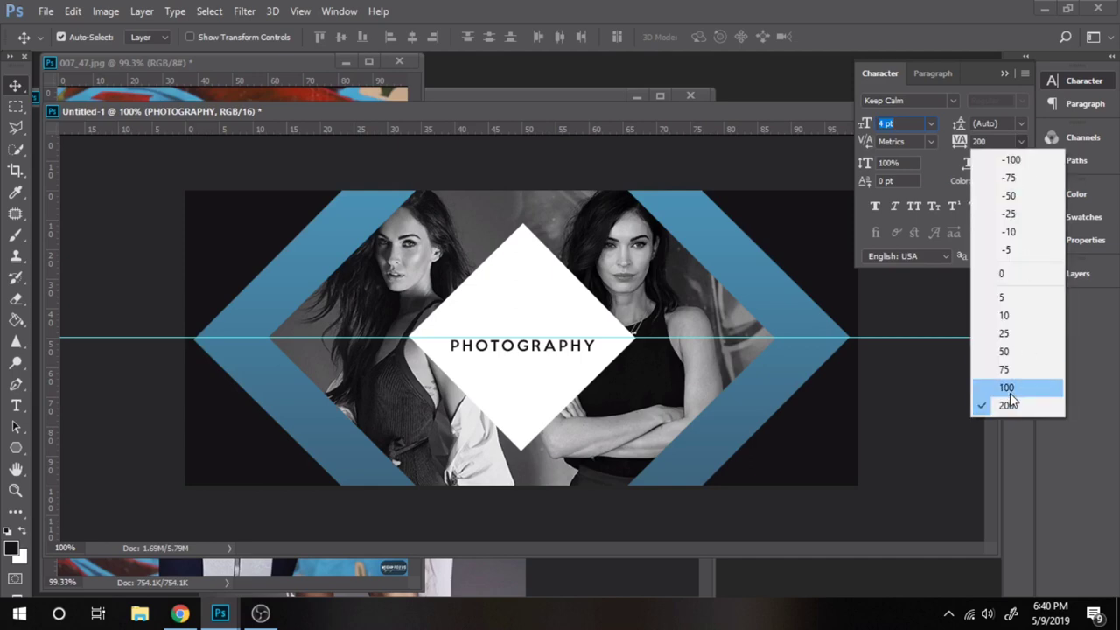
{"action": "left_click", "coordinate": [1008, 389]}
{"action": "left_click", "coordinate": [1021, 141]}
{"action": "left_click", "coordinate": [1004, 403]}
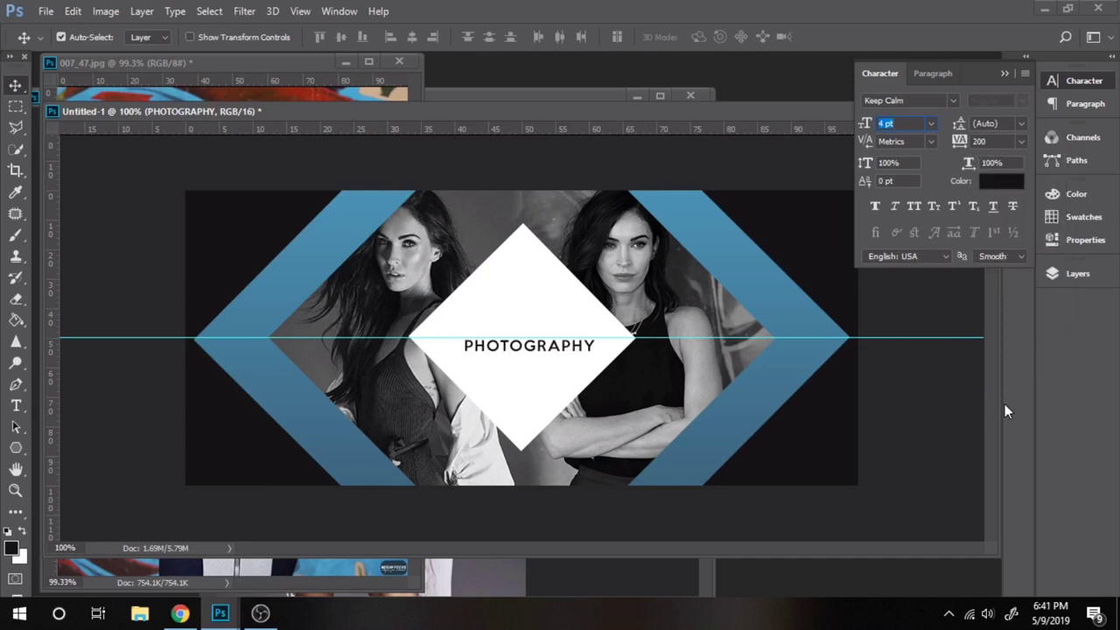
Add a YOUR STUDIO text line above PHOTOGRAPHY in the Poiret One font.
{"action": "key", "text": "t"}
{"action": "left_click", "coordinate": [464, 306]}
{"action": "type", "text": "STUDIO"}
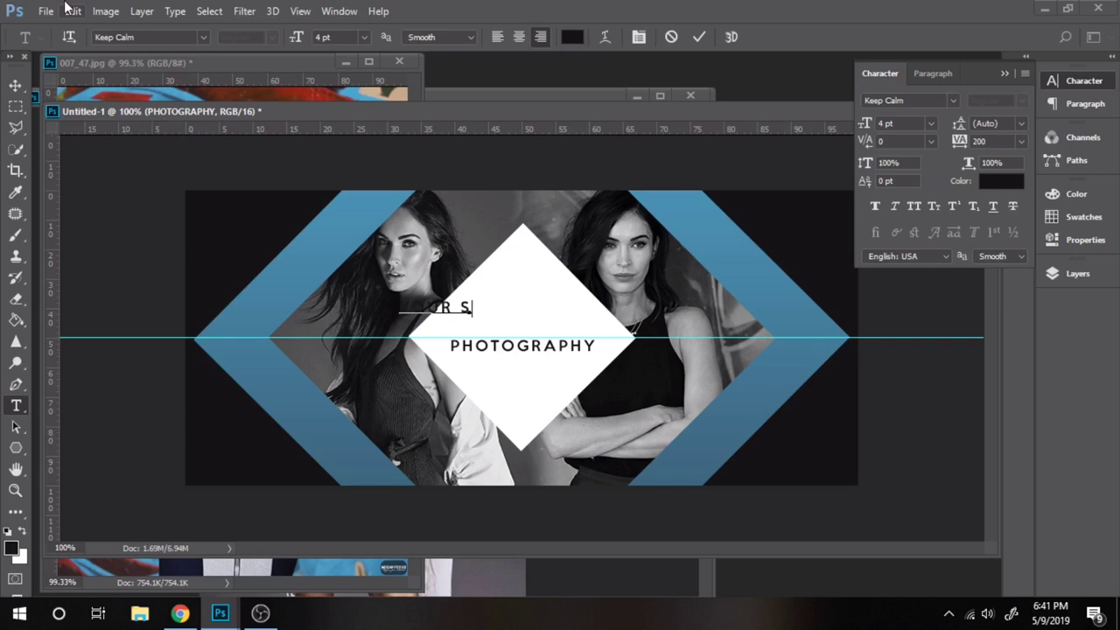
{"action": "key", "text": "ctrl+a"}
{"action": "left_click", "coordinate": [202, 37]}
{"action": "left_click", "coordinate": [245, 105]}
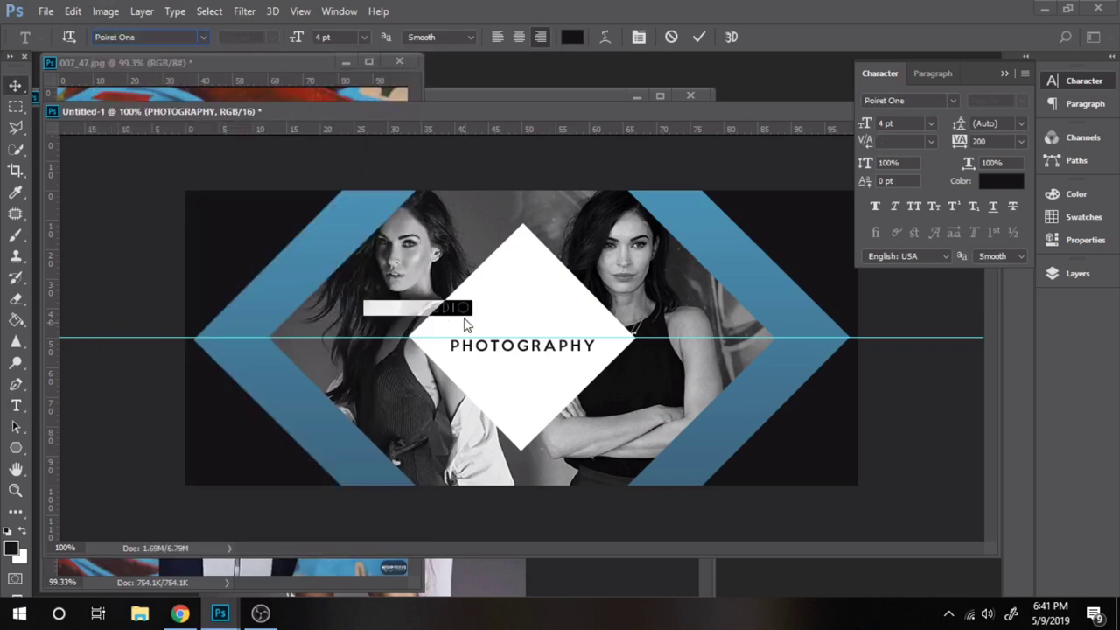
{"action": "key", "text": "ctrl+Return"}
Make YOUR STUDIO 8 pt faux italic with 0 tracking and nudge it right.
{"action": "left_click", "coordinate": [516, 326]}
{"action": "key", "text": "ctrl+a"}
{"action": "left_click", "coordinate": [364, 37]}
{"action": "left_click", "coordinate": [371, 226]}
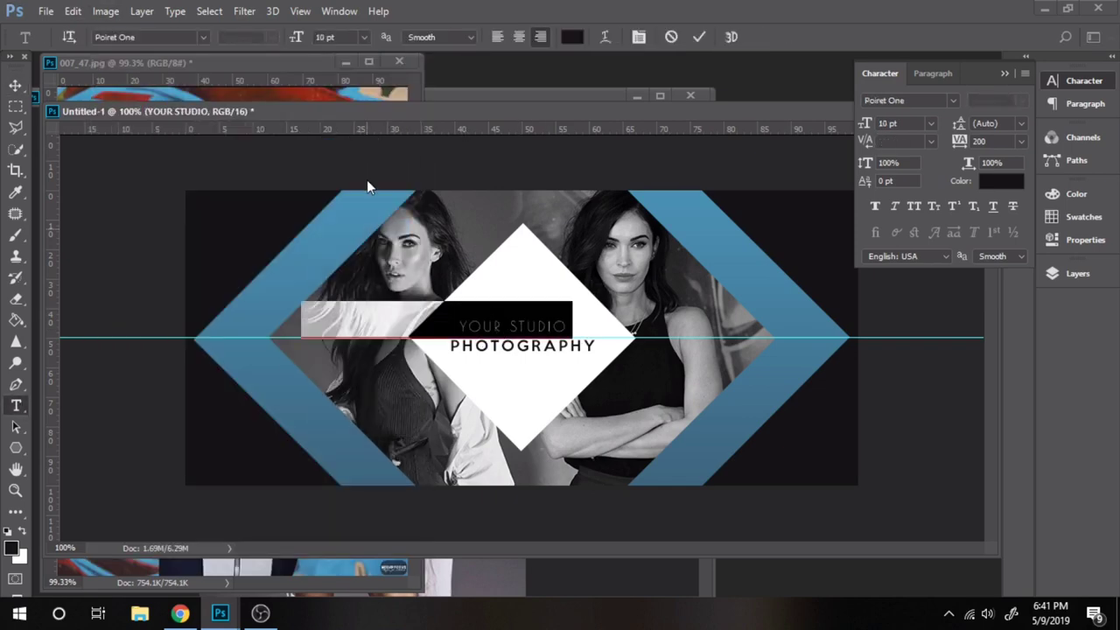
{"action": "left_click", "coordinate": [1021, 140]}
{"action": "left_click", "coordinate": [998, 273]}
{"action": "left_click", "coordinate": [895, 206]}
{"action": "left_click", "coordinate": [364, 36]}
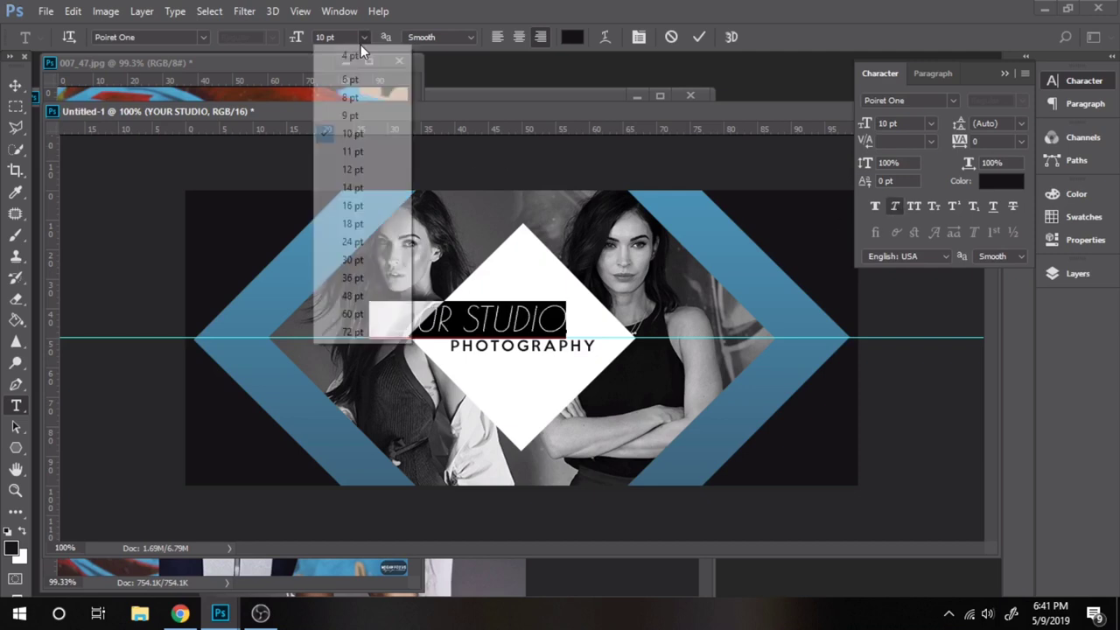
{"action": "left_click", "coordinate": [367, 77]}
{"action": "left_click", "coordinate": [16, 85]}
{"action": "left_click_drag", "start_coordinate": [525, 324], "coordinate": [560, 329]}
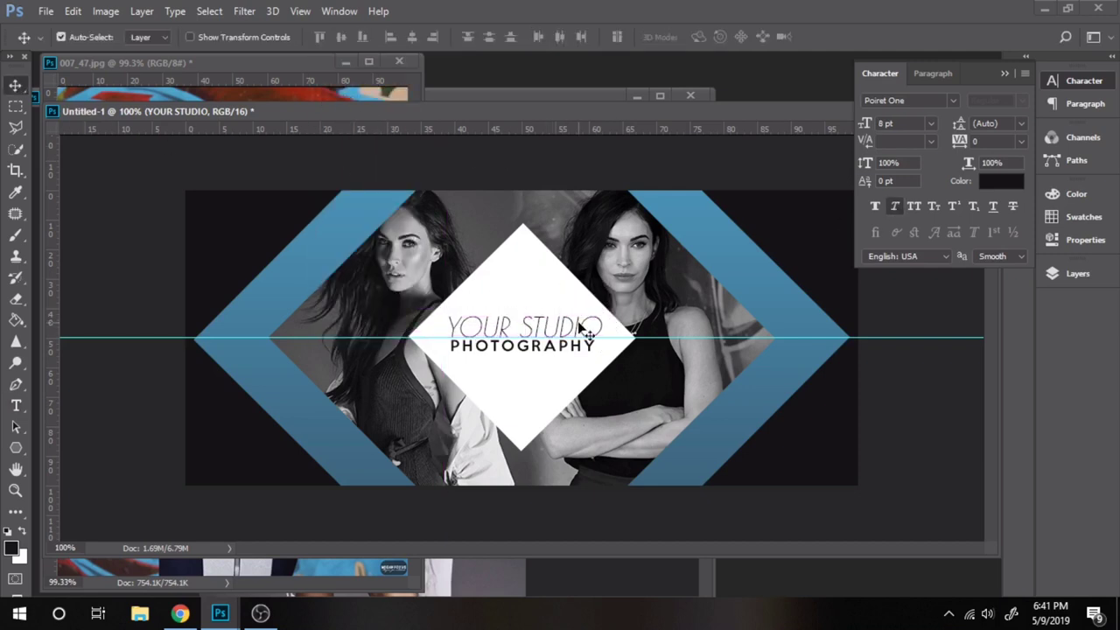
Tighten YOUR STUDIO tracking to -10, remove the centre guide, and shrink it to 6 pt.
{"action": "left_click", "coordinate": [1021, 141]}
{"action": "left_click", "coordinate": [1015, 234]}
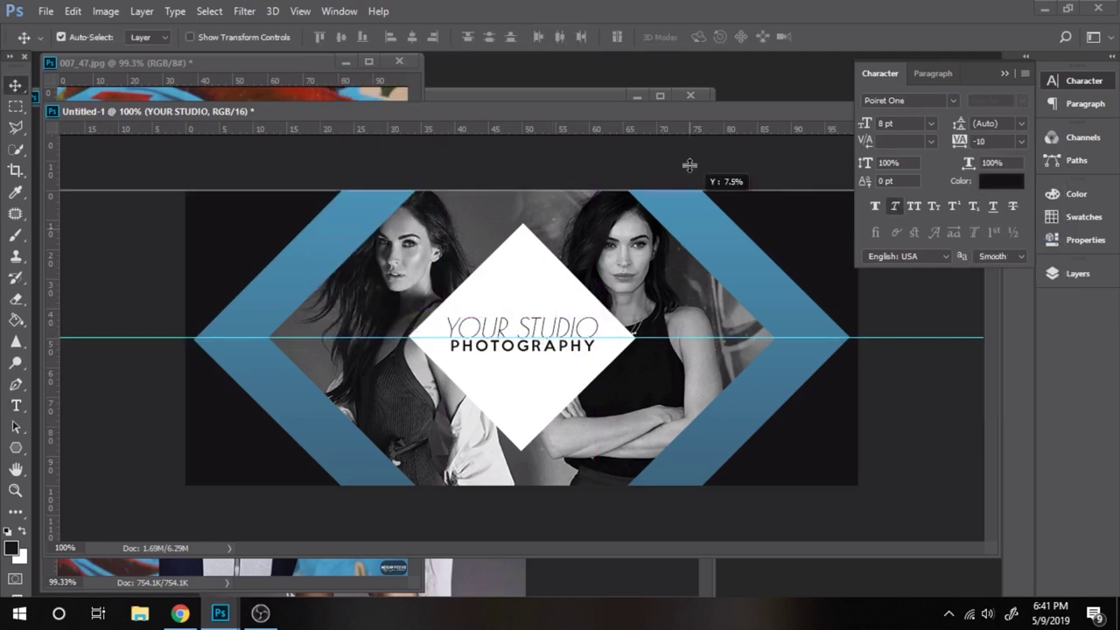
{"action": "left_click_drag", "start_coordinate": [687, 337], "coordinate": [687, 131]}
{"action": "left_click", "coordinate": [15, 405]}
{"action": "left_click", "coordinate": [521, 328]}
{"action": "left_click", "coordinate": [364, 36]}
{"action": "left_click", "coordinate": [367, 46]}
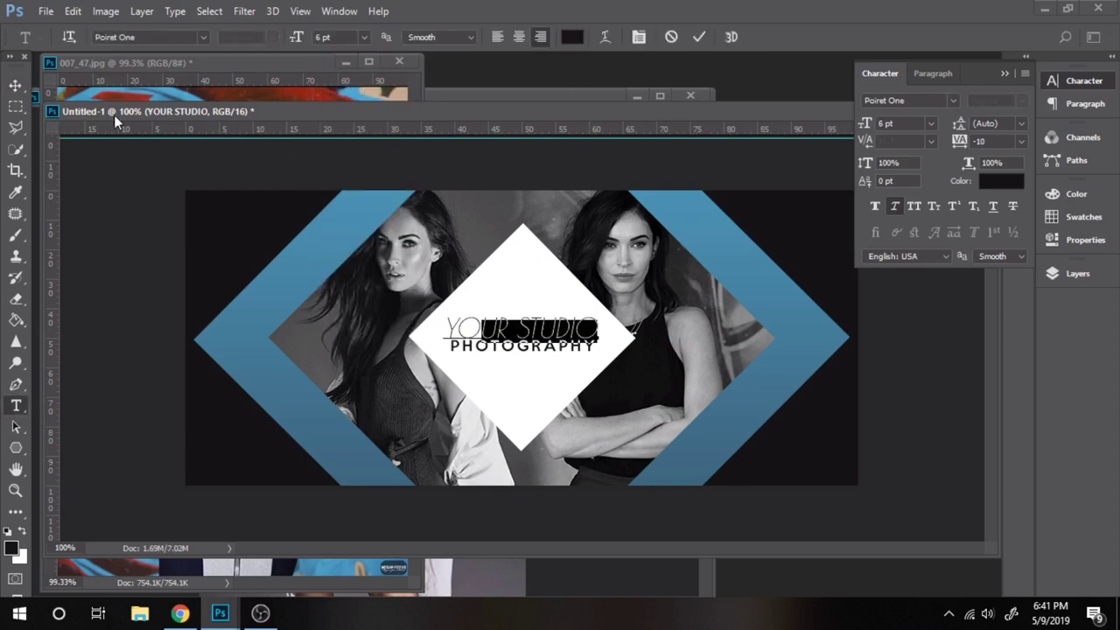
{"action": "left_click", "coordinate": [16, 84]}
Try faux bold on YOUR STUDIO, turn it back off, and return to the Layers panel.
{"action": "left_click", "coordinate": [876, 208]}
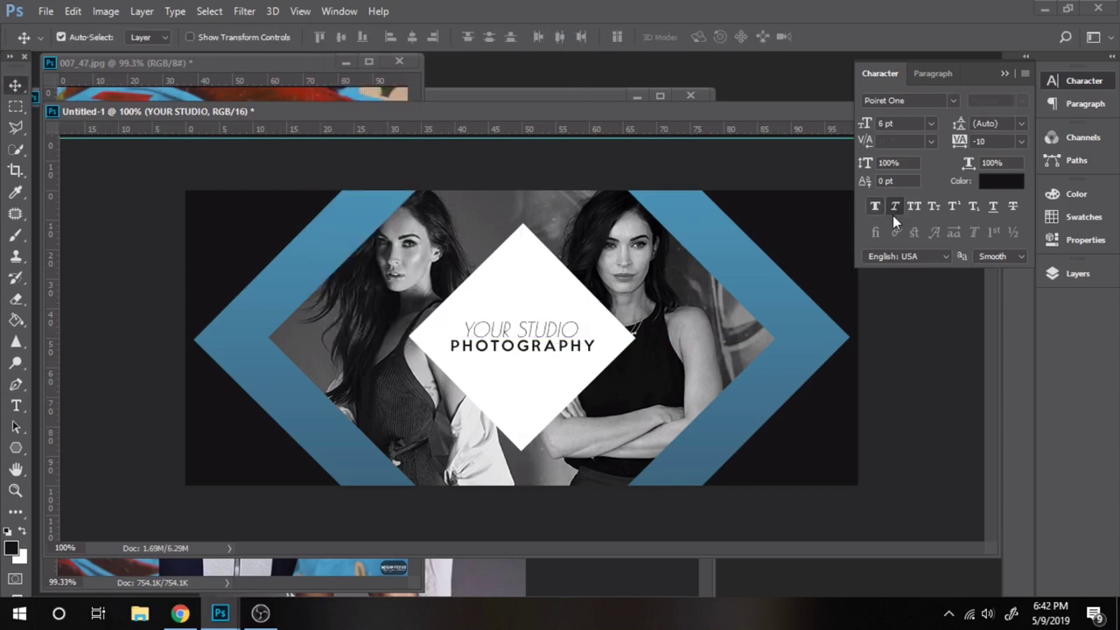
{"action": "left_click", "coordinate": [1078, 273]}
{"action": "left_click", "coordinate": [927, 415]}
{"action": "left_click", "coordinate": [106, 11]}
Adjust the right photo's Brightness/Contrast, and apply Levels with lifted blacks to both photos.
{"action": "left_click", "coordinate": [333, 53]}
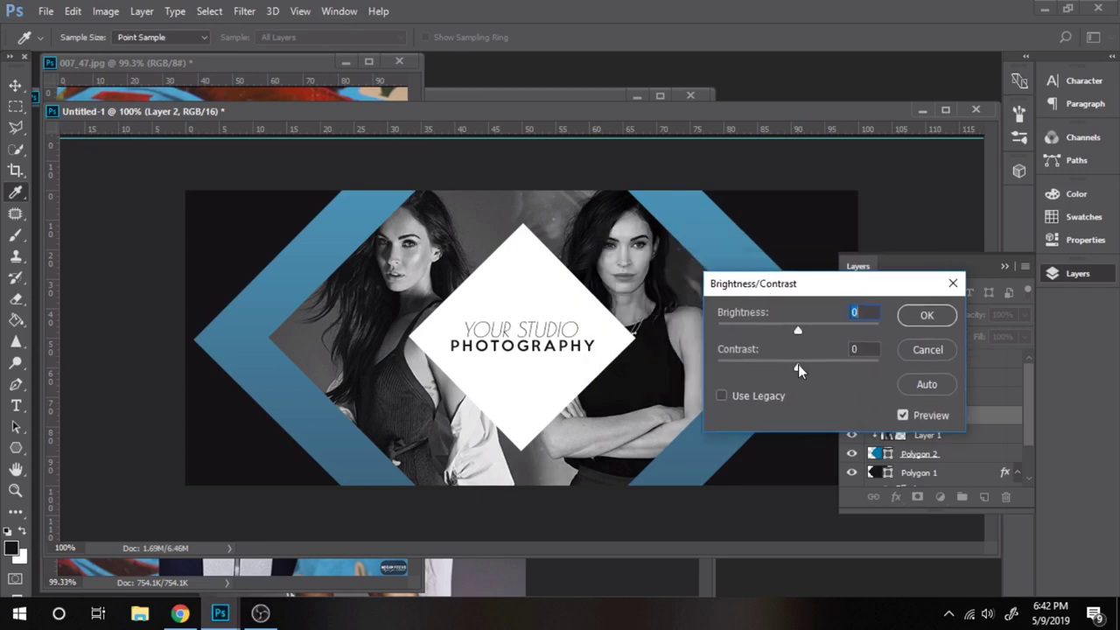
{"action": "mouse_move", "coordinate": [718, 367]}
{"action": "left_mouse_down"}
{"action": "mouse_move", "coordinate": [843, 364]}
{"action": "mouse_move", "coordinate": [768, 365]}
{"action": "left_mouse_up"}
{"action": "key", "text": "Return"}
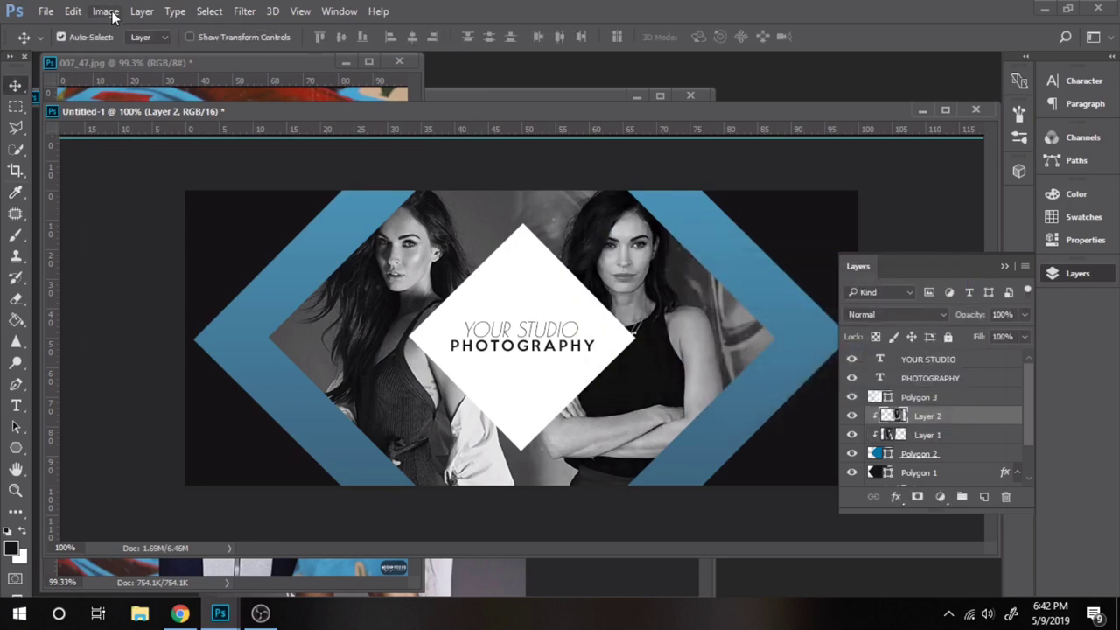
{"action": "left_click", "coordinate": [106, 11]}
{"action": "left_click", "coordinate": [333, 72]}
{"action": "left_click_drag", "start_coordinate": [794, 452], "coordinate": [794, 464]}
{"action": "key", "text": "Return"}
{"action": "left_click", "coordinate": [106, 11]}
{"action": "left_click", "coordinate": [332, 72]}
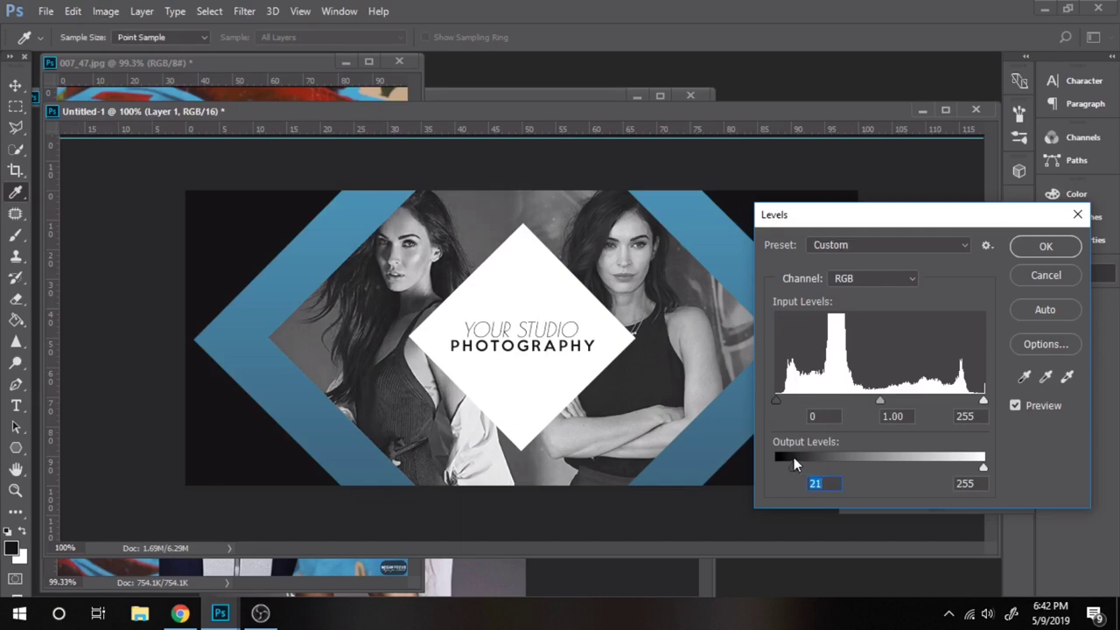
{"action": "left_click", "coordinate": [1041, 248]}
Flatten all cover layers into a single Background layer and restore the view zoom.
{"action": "left_click", "coordinate": [15, 490]}
{"action": "left_click", "coordinate": [567, 322], "text": "alt"}
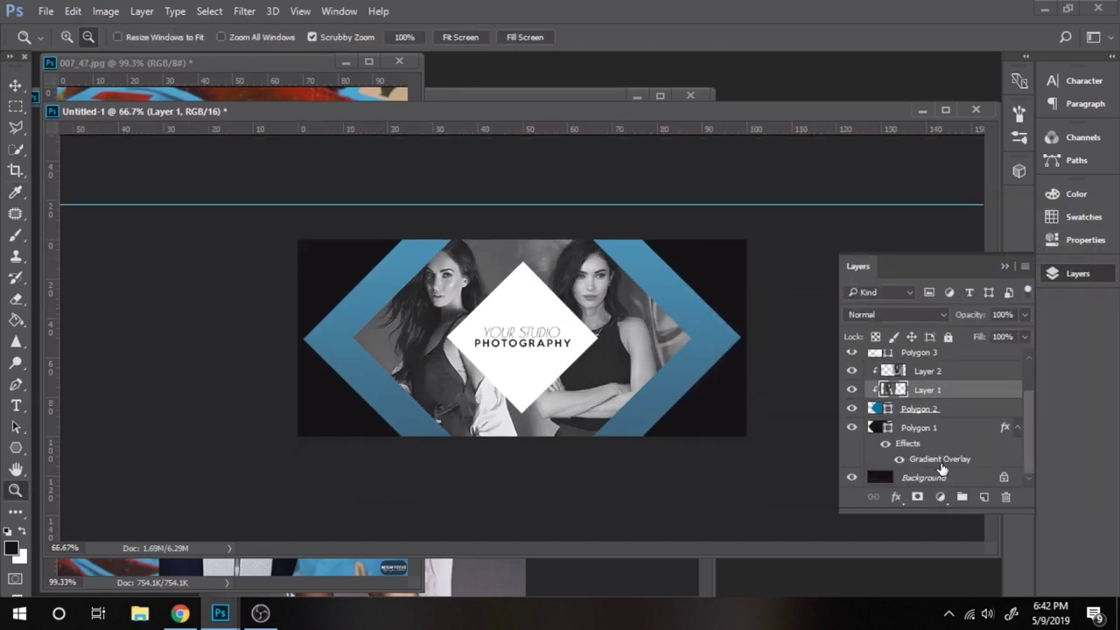
{"action": "right_click", "coordinate": [927, 477]}
{"action": "left_click", "coordinate": [928, 422]}
{"action": "left_click", "coordinate": [244, 11]}
{"action": "left_click_drag", "start_coordinate": [875, 332], "coordinate": [956, 330]}
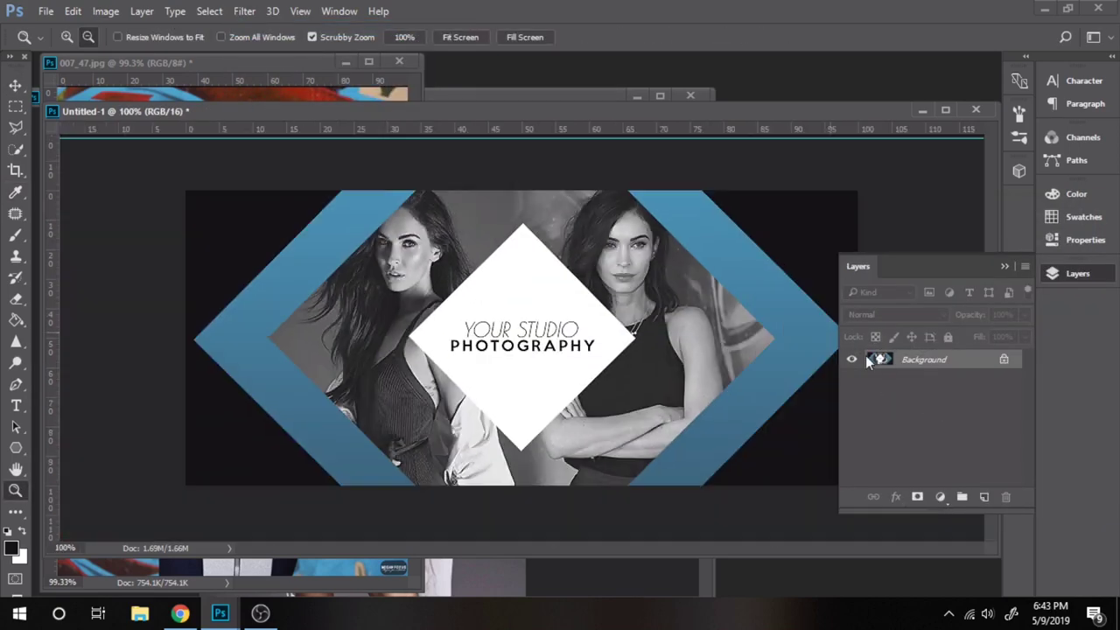